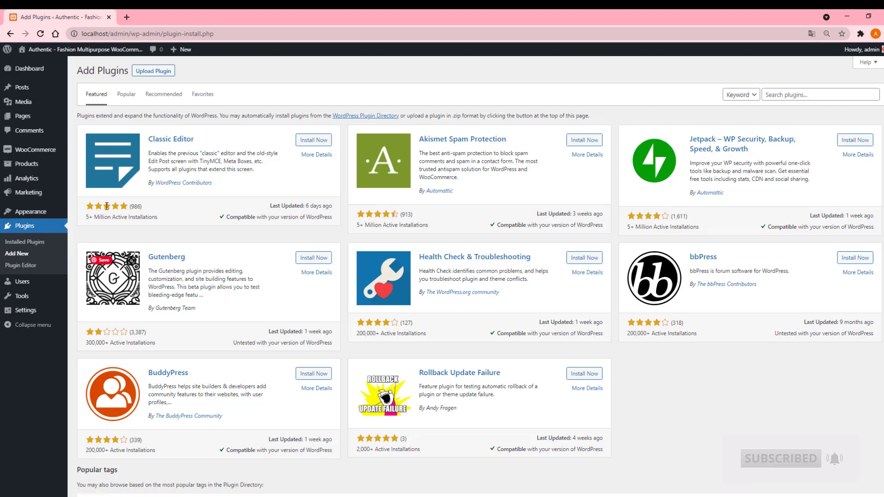
# Upload catna-woocommerce-name-your-price-and-offers.zip from the Downloads folder, then install and activate the plugin.
pyautogui.click(153, 71)
pyautogui.click(425, 147)
pyautogui.click(295, 133)
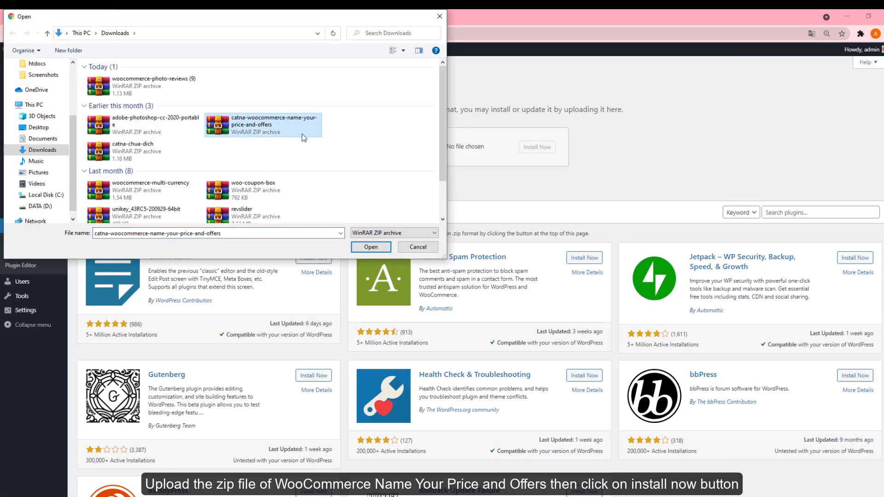
pyautogui.click(364, 247)
pyautogui.click(534, 150)
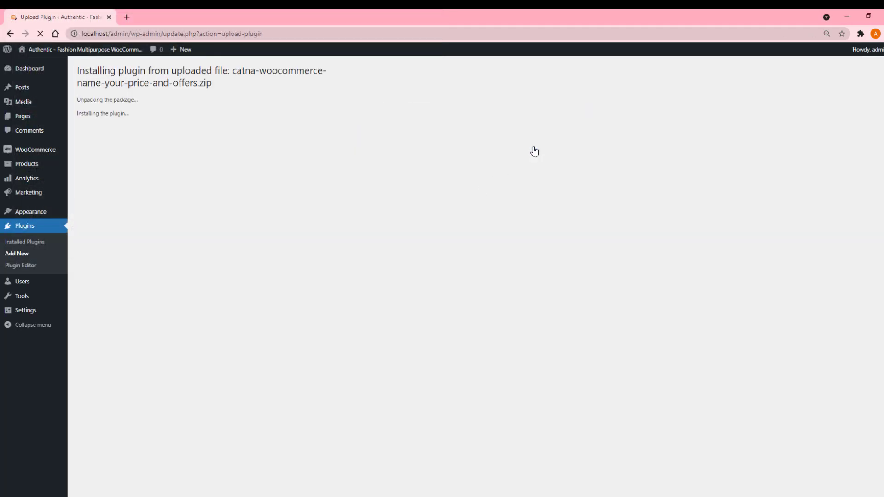
pyautogui.click(100, 146)
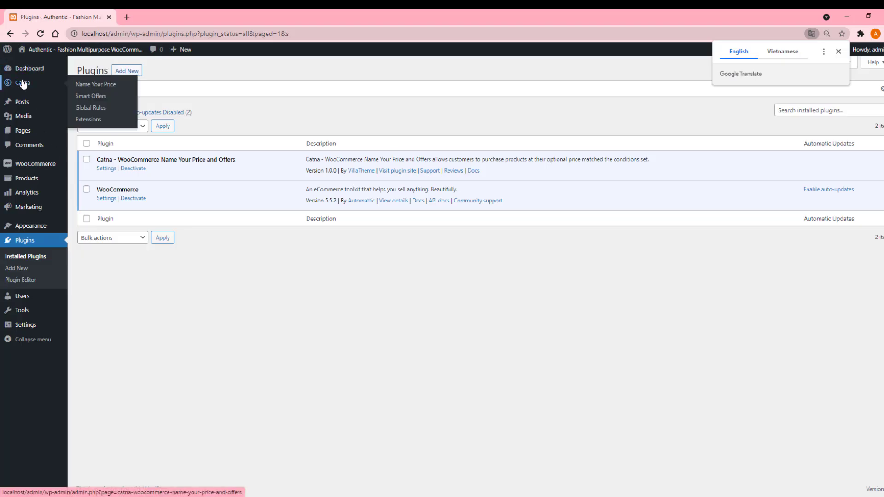
# Enable Name Your Price and the hidden product price option in Catna's general settings.
pyautogui.click(23, 84)
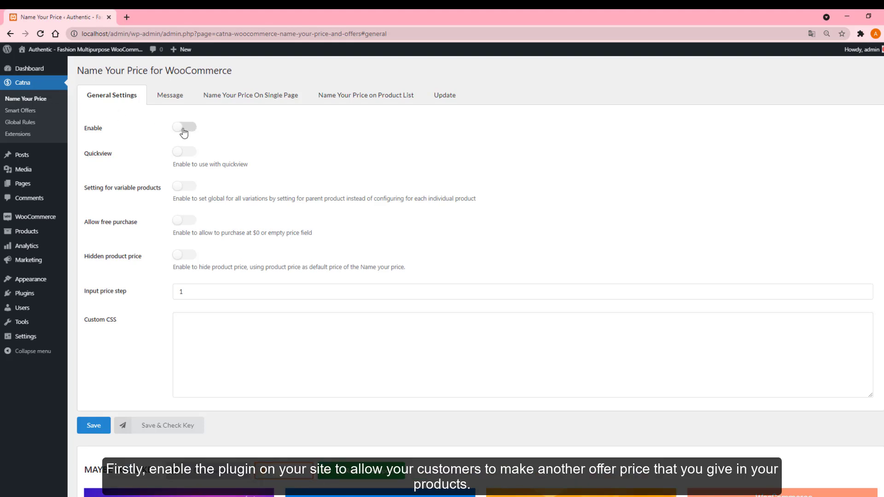
pyautogui.click(186, 131)
pyautogui.click(187, 255)
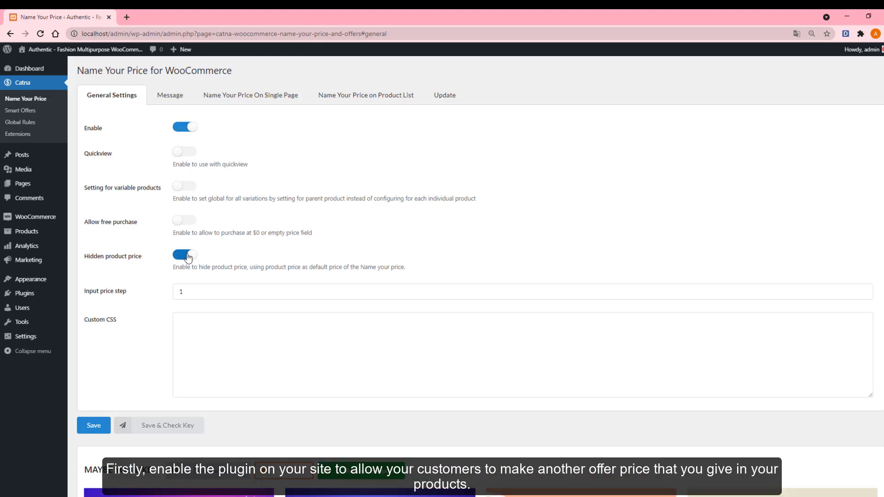
# Set the empty suggested price message to "Please enter your suggested price to buy my product".
pyautogui.click(180, 95)
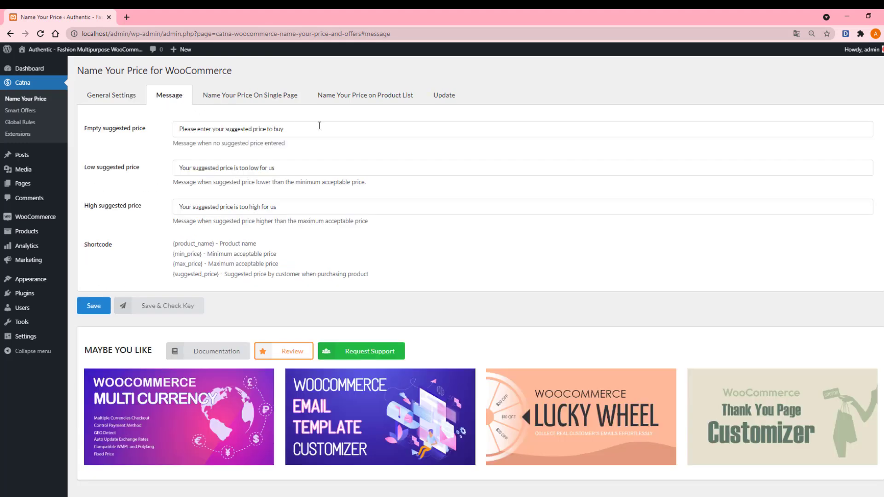
pyautogui.click(356, 132)
pyautogui.write('m')
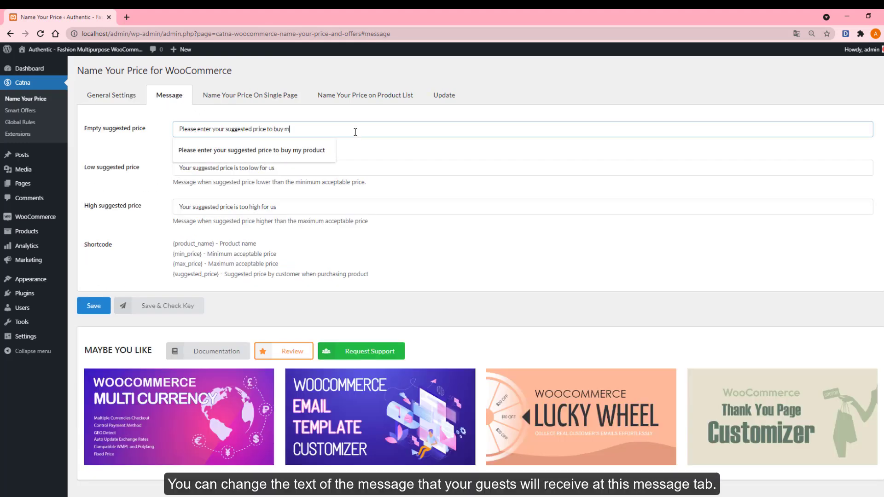
pyautogui.write('y prodi')
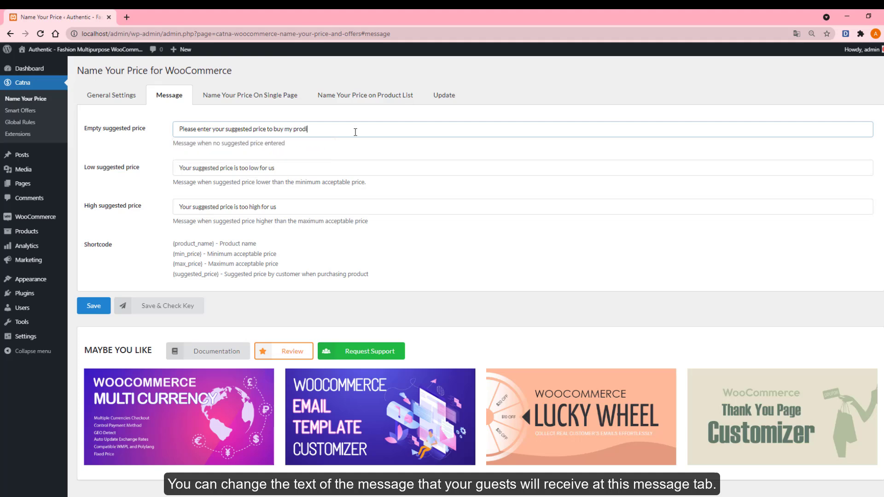
pyautogui.press('BackSpace')
pyautogui.write('uct')
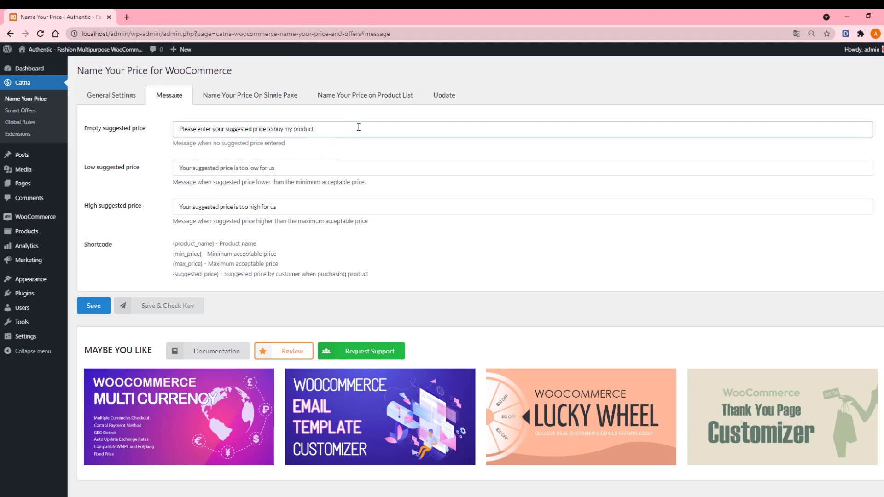
# Set the Name Your Price position on the single product page to "Before add to cart button".
pyautogui.click(263, 95)
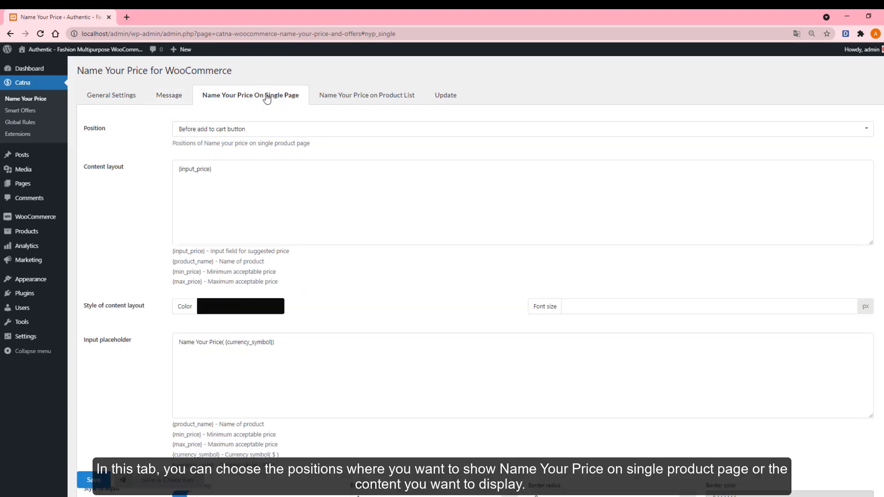
pyautogui.click(283, 134)
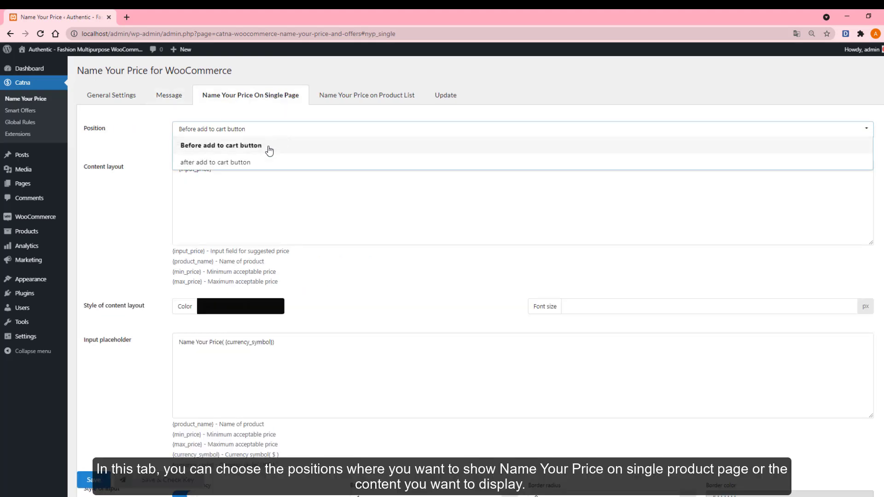
pyautogui.click(270, 148)
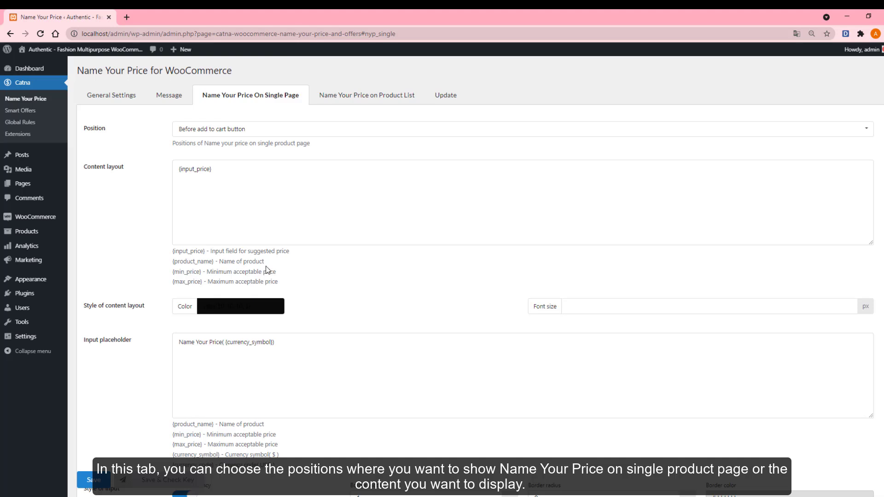
# Replace the single page content layout with the copied shortcode line "{product_name} - Name of product".
pyautogui.moveTo(268, 263); pyautogui.dragTo(166, 262)
pyautogui.hotkey('ctrl', 'c')
pyautogui.moveTo(253, 173); pyautogui.dragTo(154, 169)
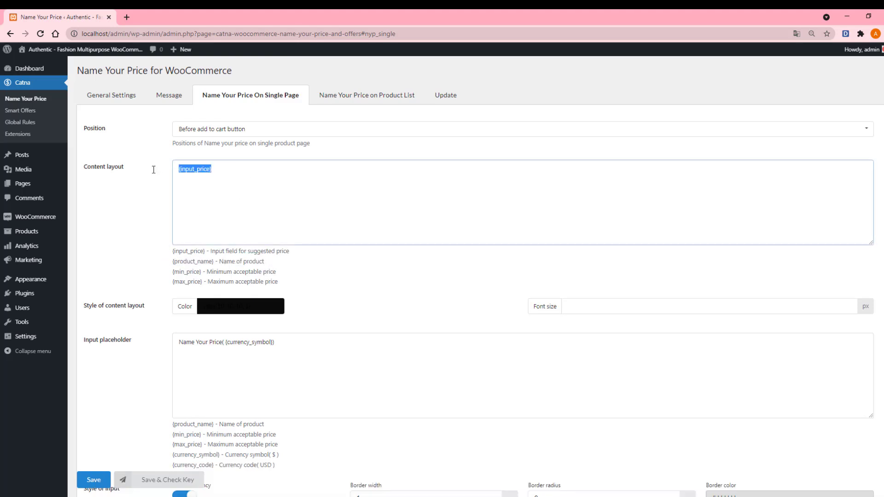
pyautogui.press('BackSpace')
pyautogui.rightClick(199, 170)
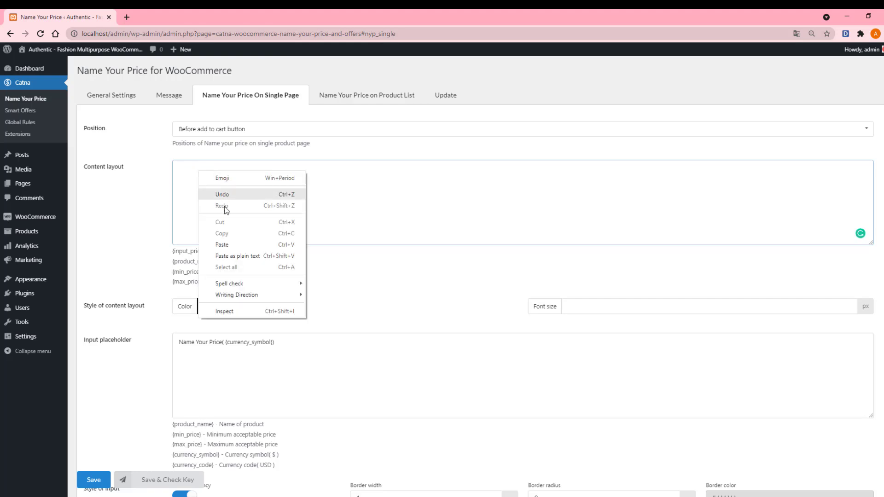
pyautogui.click(228, 245)
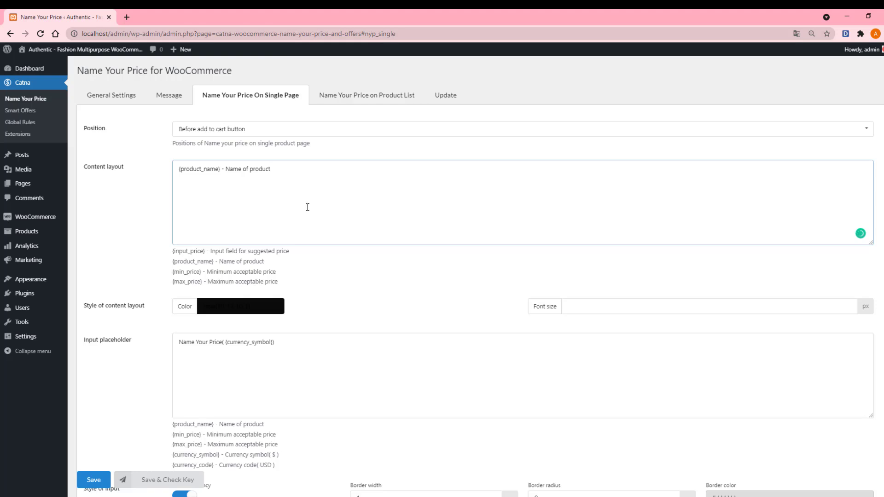
# Replace the single page input placeholder with the copied shortcode line "{product_name} - Name of product".
pyautogui.scroll(-4, 296, 202)
pyautogui.moveTo(298, 204); pyautogui.dragTo(134, 161)
pyautogui.press('BackSpace')
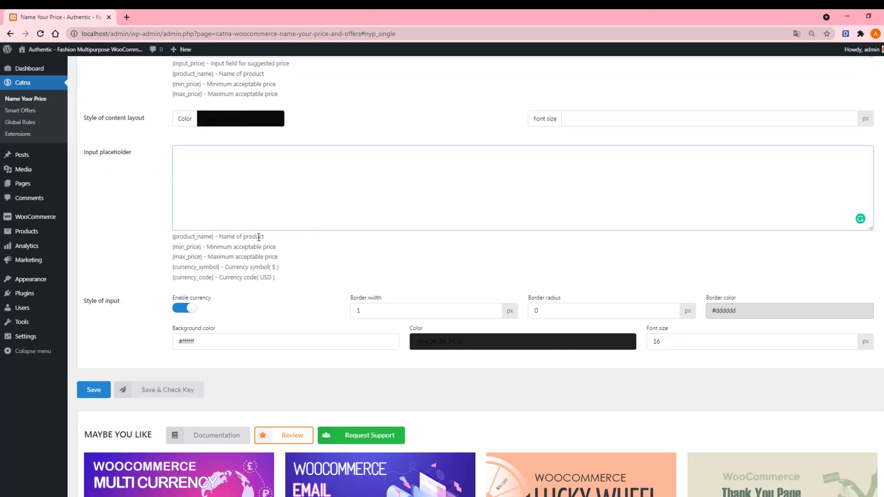
pyautogui.moveTo(265, 237); pyautogui.dragTo(177, 240)
pyautogui.rightClick(177, 239)
pyautogui.click(189, 247)
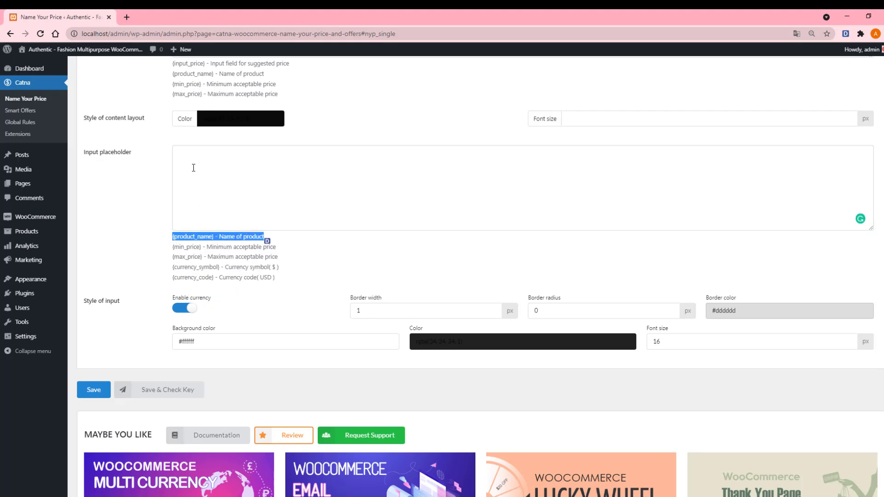
pyautogui.click(215, 226)
pyautogui.rightClick(189, 166)
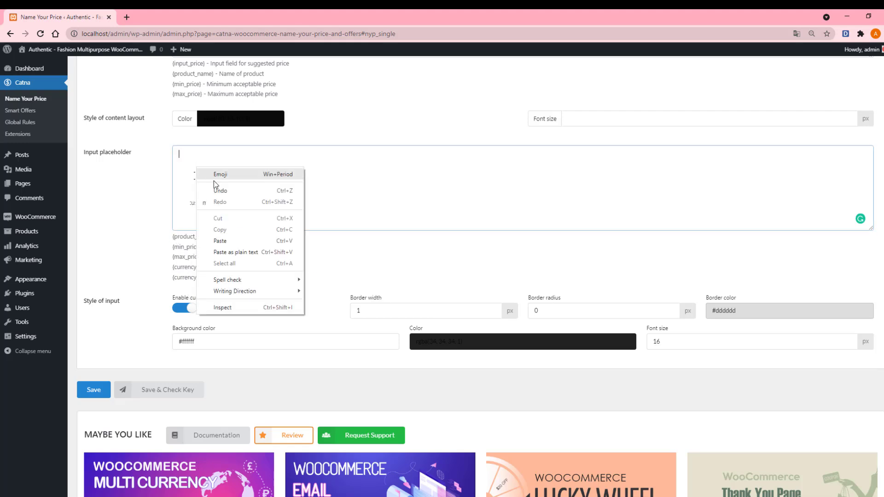
pyautogui.click(218, 237)
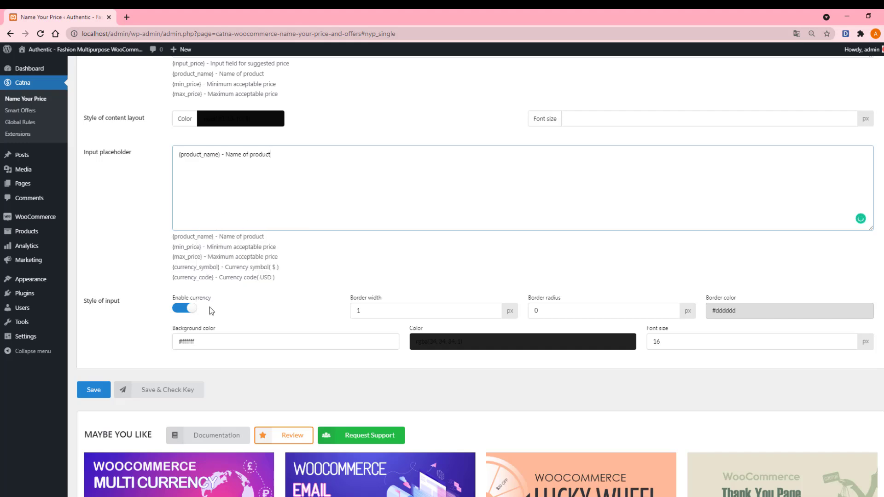
# Enable Name Your Price on the product list and set its Add to Cart button label to "Add product here".
pyautogui.scroll(5, 315, 285)
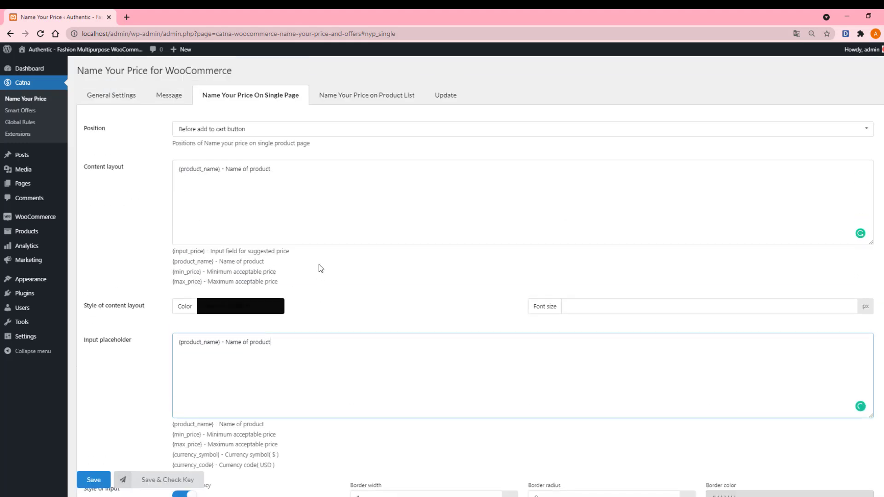
pyautogui.click(355, 95)
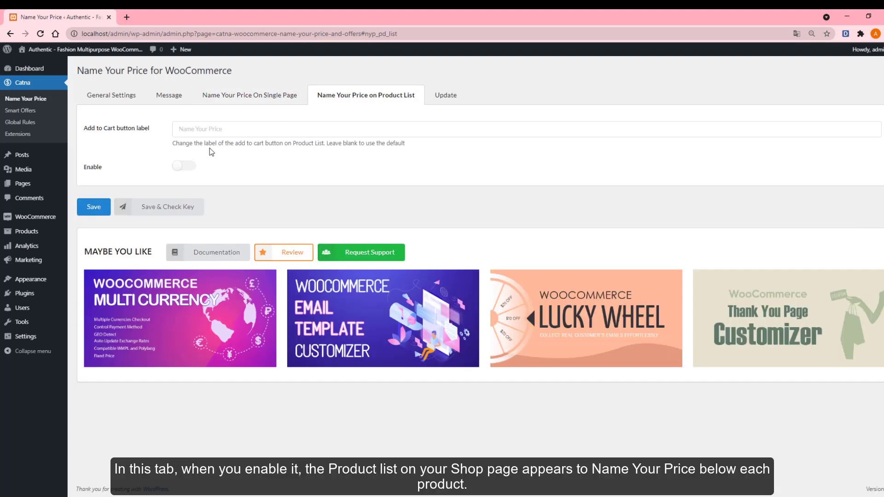
pyautogui.click(189, 166)
pyautogui.click(220, 127)
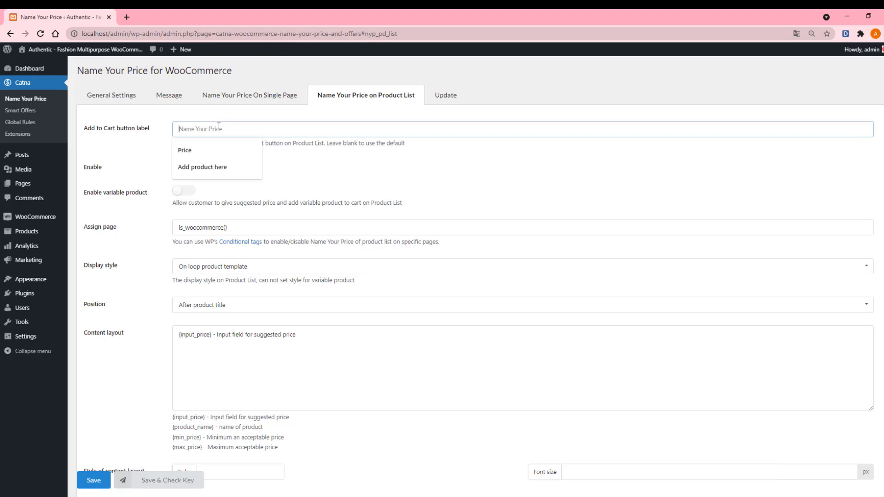
pyautogui.write('Add pr')
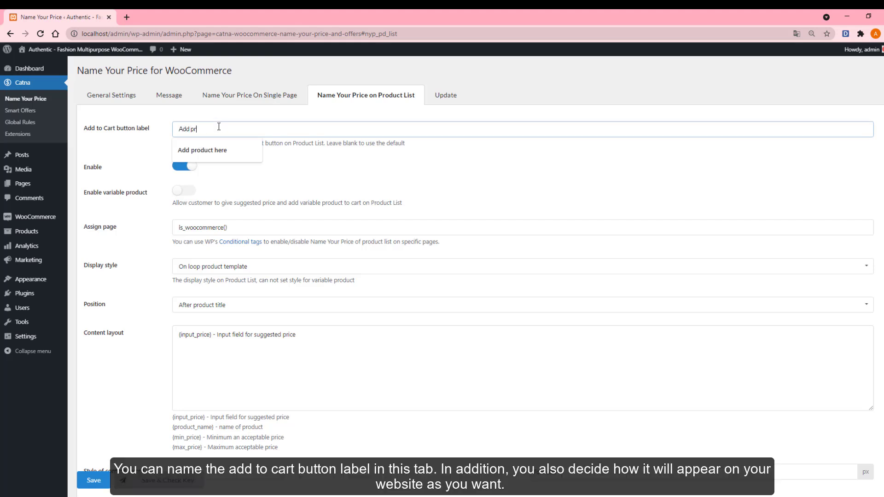
pyautogui.write('oduct here')
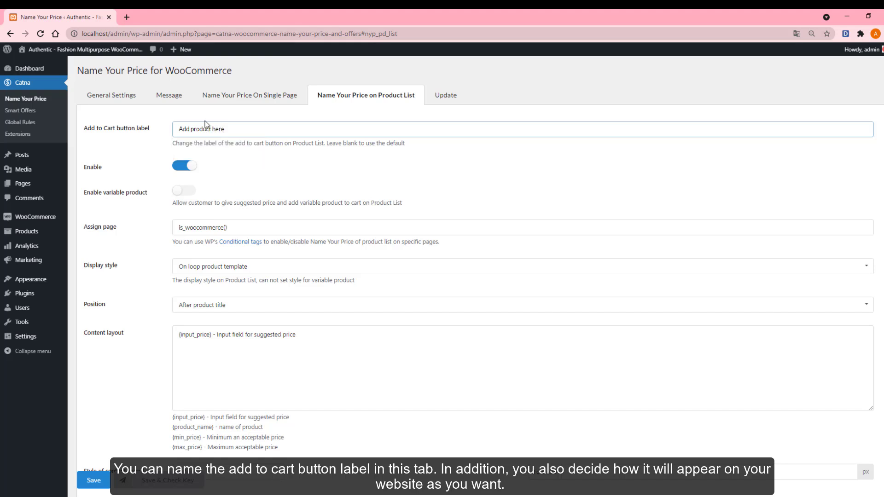
# Enable variable products for the product list and set the display style to "On popup after click add to cart button".
pyautogui.click(185, 190)
pyautogui.click(205, 259)
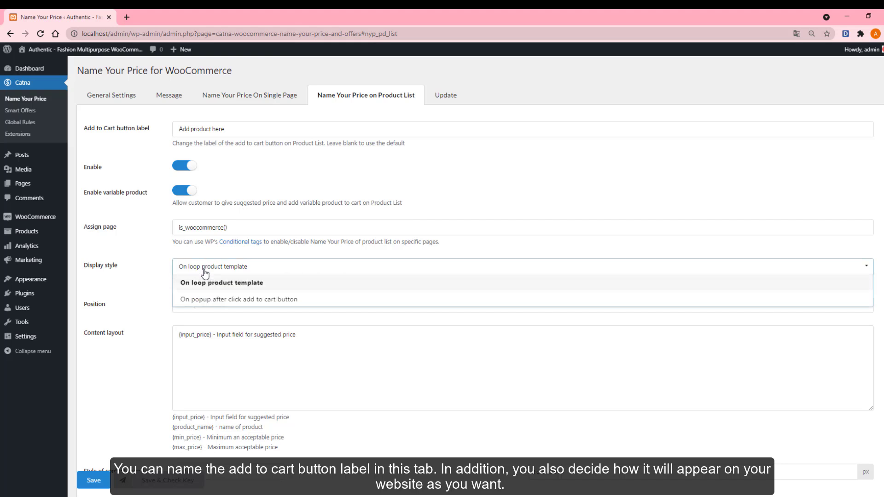
pyautogui.click(227, 300)
# Replace the product list content layout with the copied shortcode line "{product_name} - name of product".
pyautogui.scroll(-1, 228, 299)
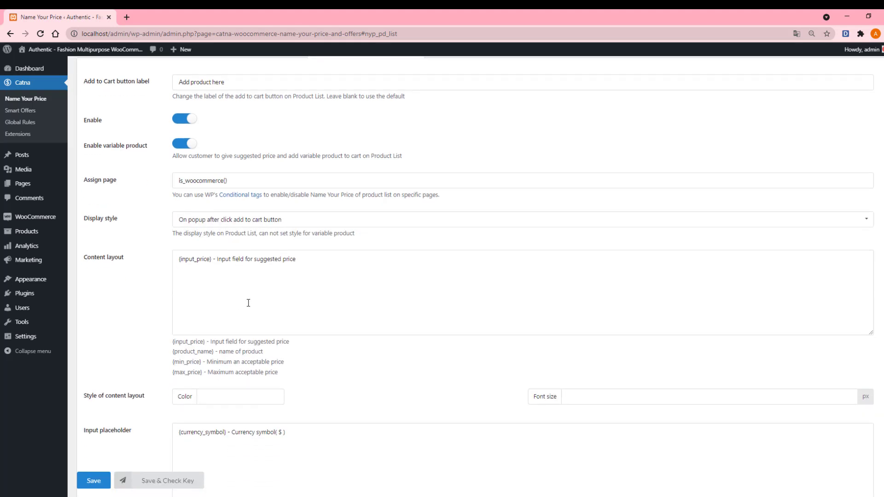
pyautogui.moveTo(263, 352); pyautogui.dragTo(174, 354)
pyautogui.rightClick(178, 354)
pyautogui.click(192, 359)
pyautogui.click(297, 259)
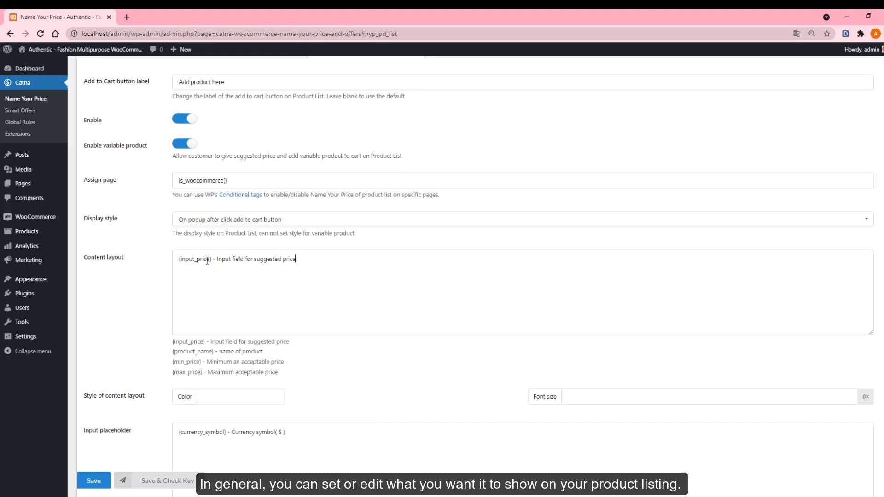
pyautogui.hotkey('ctrl', 'a')
pyautogui.press('BackSpace')
pyautogui.rightClick(183, 260)
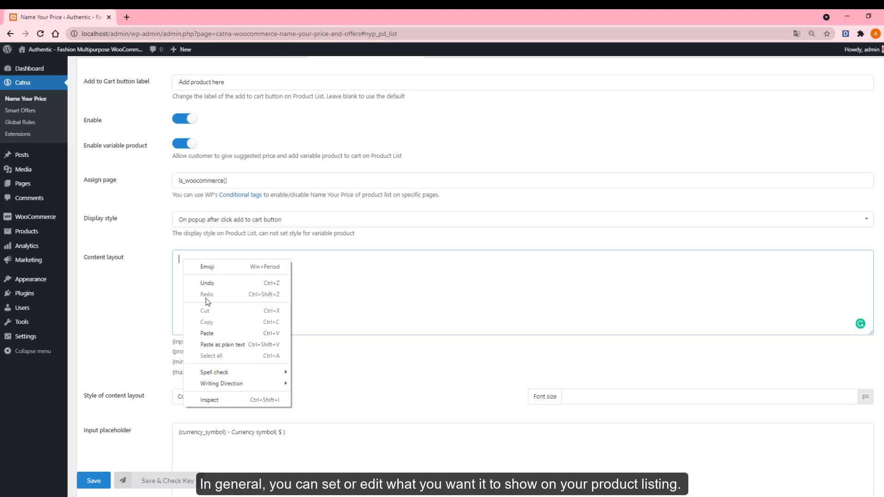
pyautogui.click(207, 333)
# Replace the product list input placeholder with the copied shortcode line "{min_price} - Minimum acceptable price".
pyautogui.scroll(-4, 258, 322)
pyautogui.moveTo(298, 260); pyautogui.dragTo(182, 250)
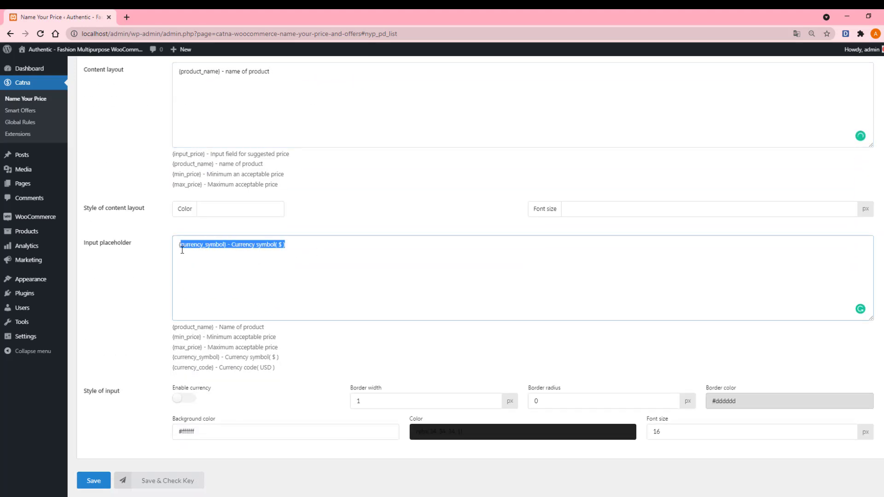
pyautogui.write('{')
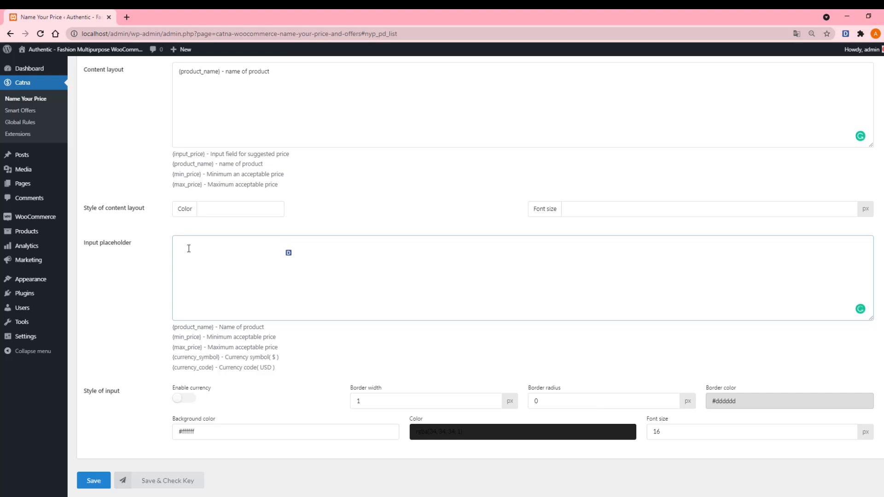
pyautogui.moveTo(278, 340); pyautogui.dragTo(173, 338)
pyautogui.rightClick(180, 339)
pyautogui.click(199, 345)
pyautogui.click(183, 250)
pyautogui.rightClick(193, 246)
pyautogui.click(217, 320)
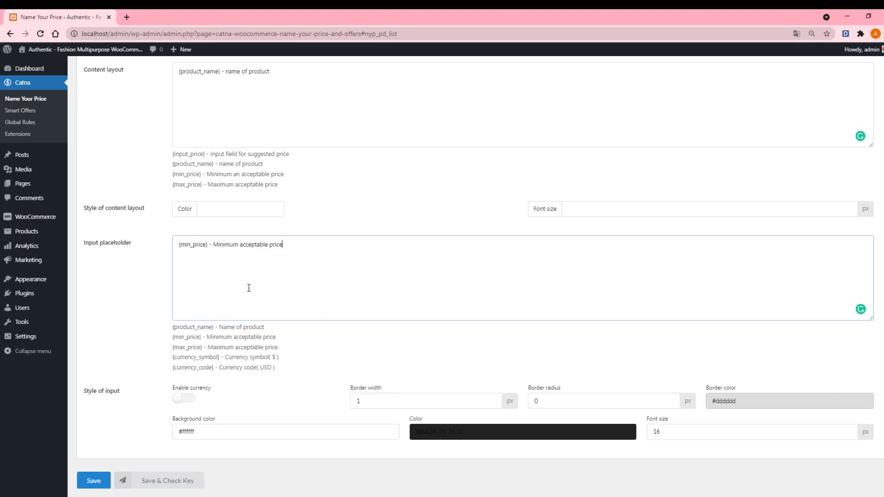
# Enable currency in the product list's input style and save the Name Your Price settings.
pyautogui.scroll(-2, 285, 291)
pyautogui.click(192, 308)
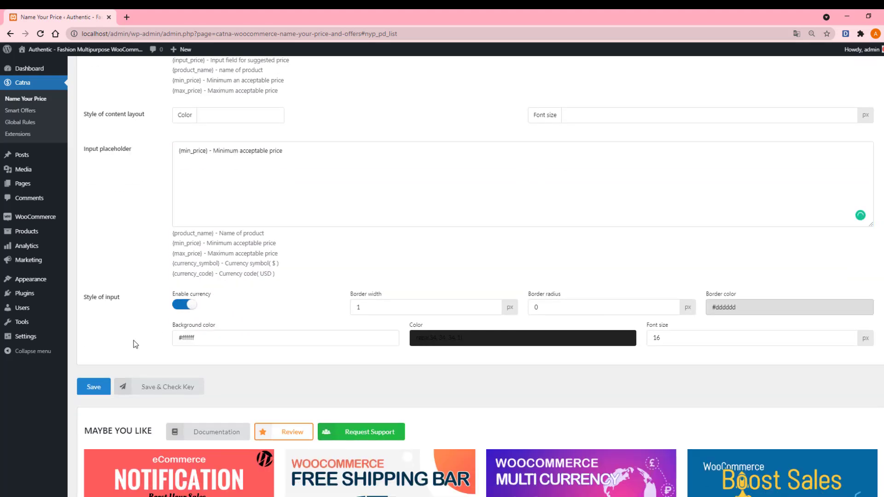
pyautogui.click(99, 388)
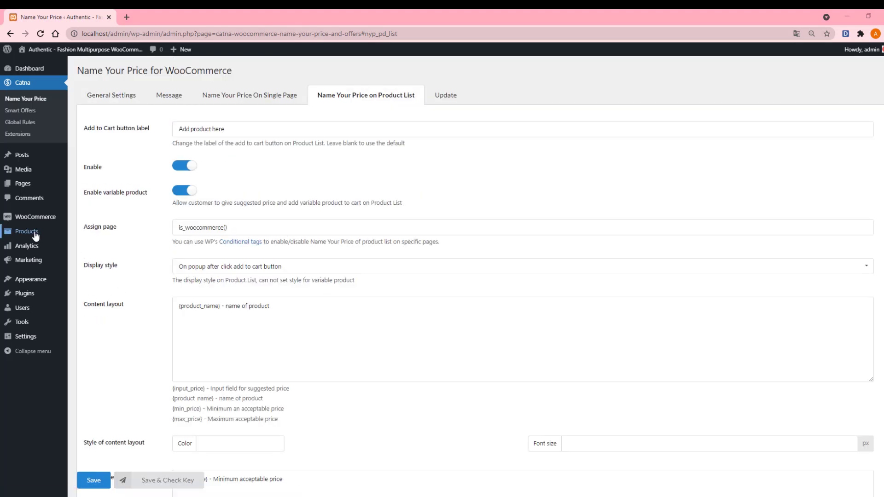
# Open the product with SKU DL03 from the store's product list for editing.
pyautogui.click(89, 234)
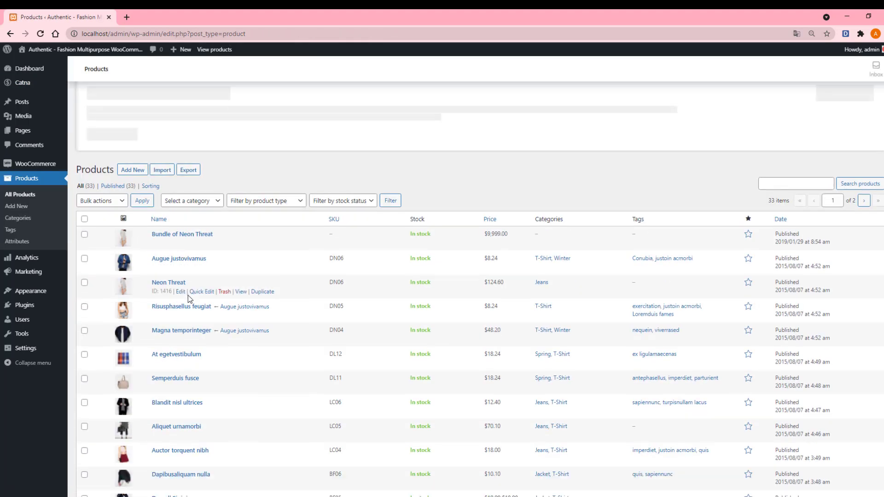
pyautogui.scroll(-6, 188, 298)
pyautogui.click(175, 425)
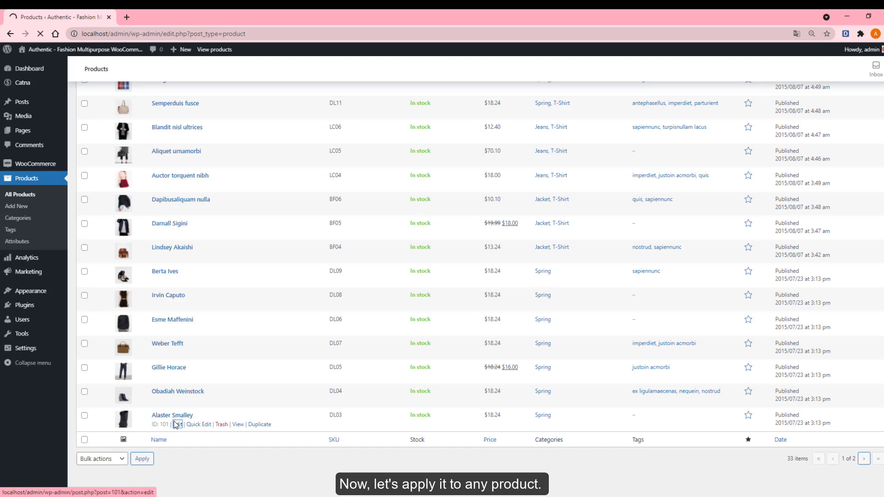
# Set the product's name your price & smart offers option to "Name your price" and update the product.
pyautogui.click(422, 460)
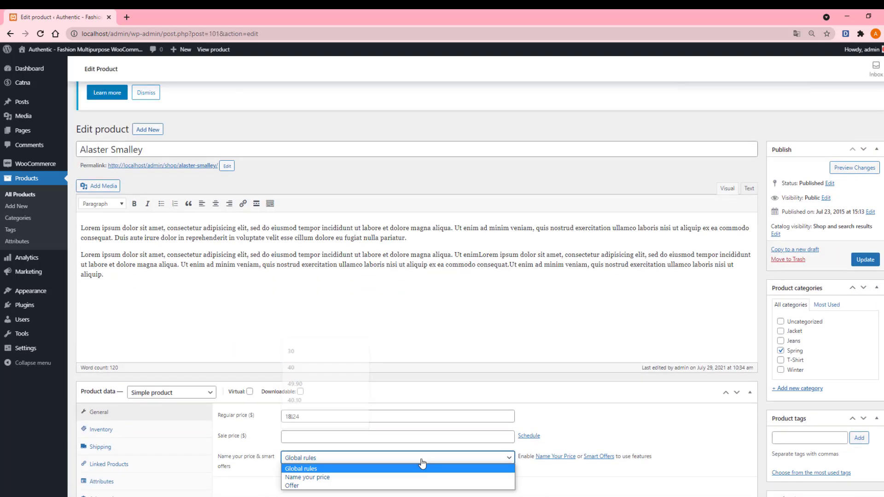
pyautogui.click(405, 477)
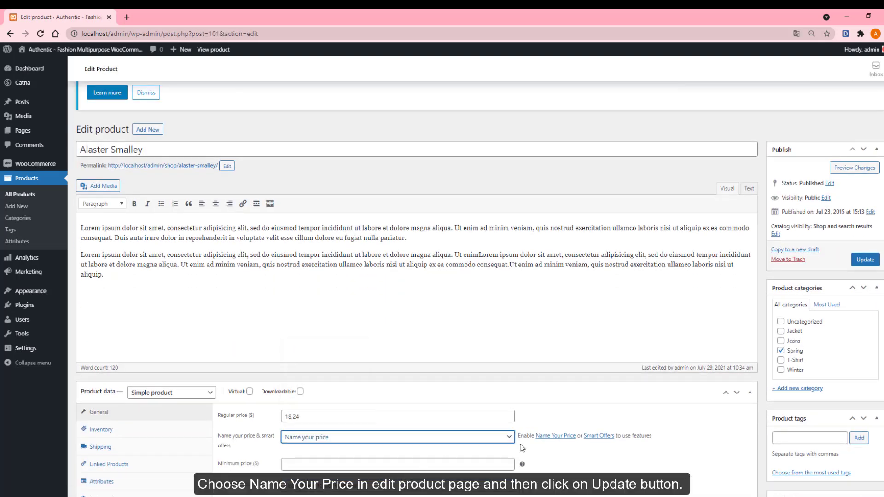
pyautogui.click(863, 262)
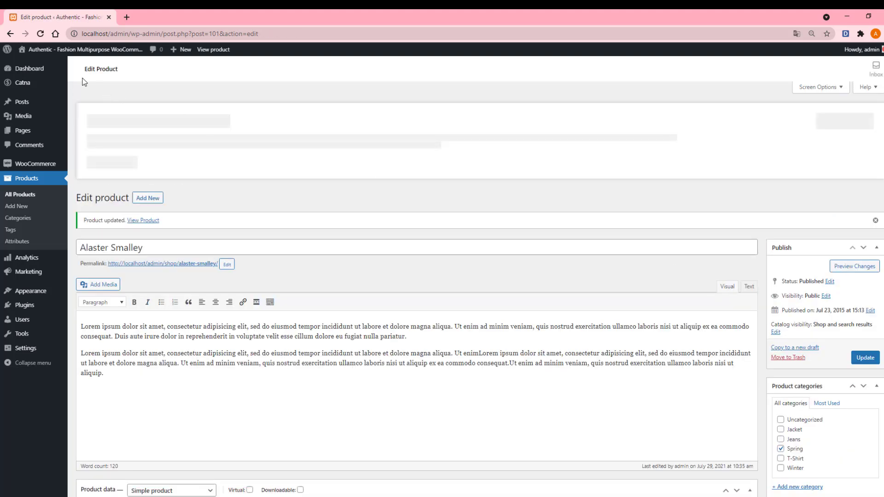
# Visit the store and open the Name Your Price form for the first product, the hooded jacket.
pyautogui.moveTo(40, 49)
pyautogui.click(43, 76)
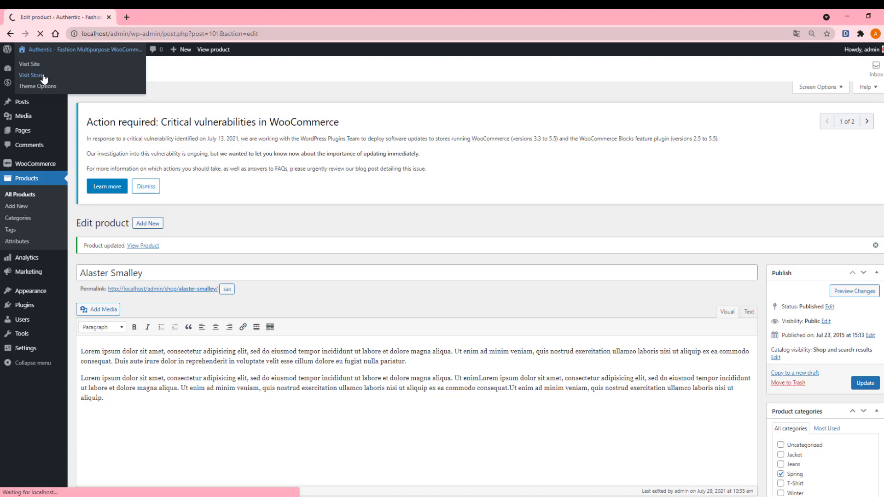
pyautogui.scroll(-3, 217, 370)
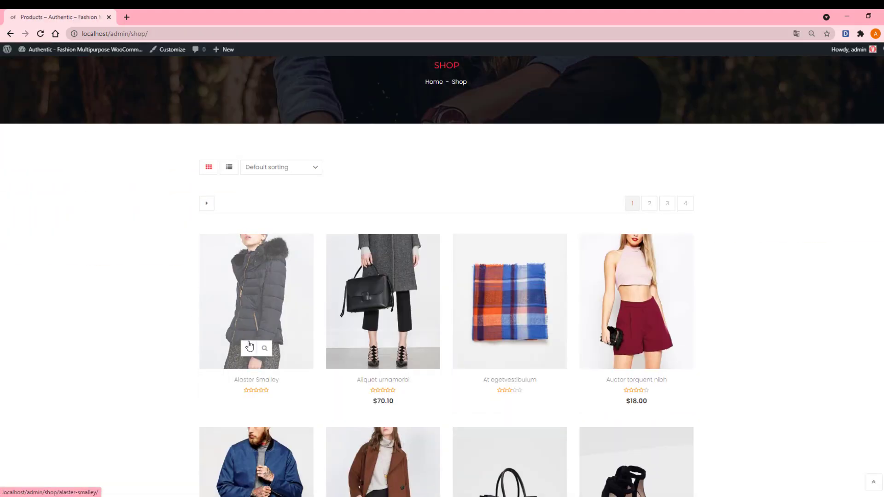
pyautogui.click(249, 346)
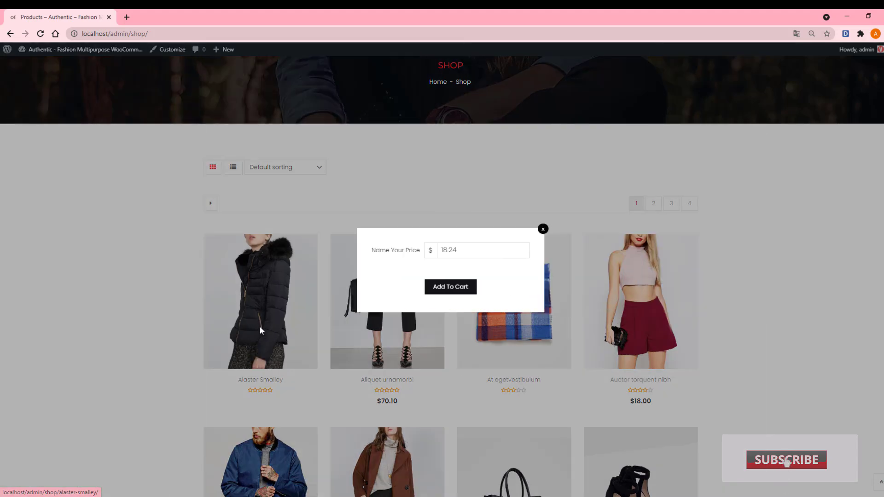
# Name a price of 17 dollars for the jacket, add it to the cart and view the cart.
pyautogui.moveTo(470, 253); pyautogui.dragTo(426, 255)
pyautogui.write('17')
pyautogui.click(440, 293)
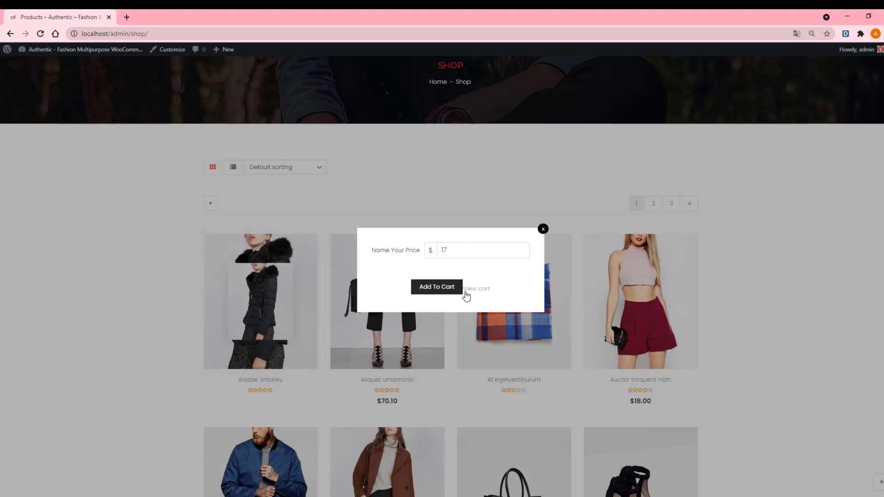
pyautogui.click(466, 290)
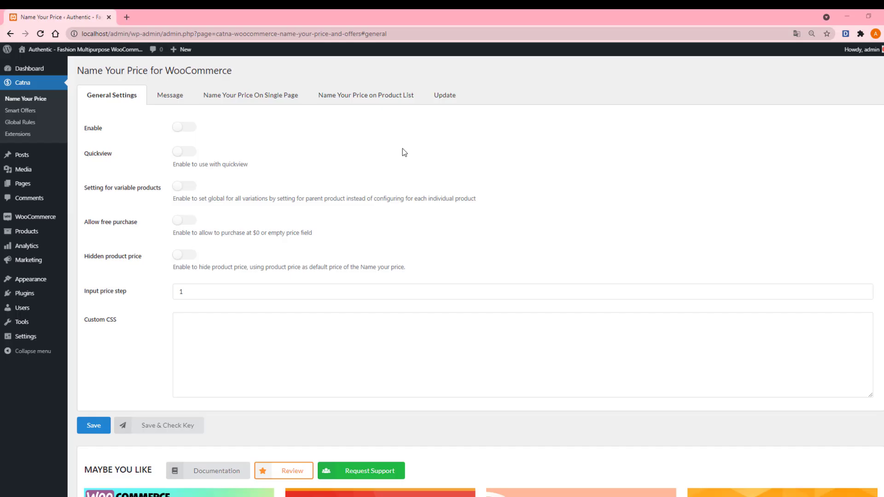
# Enable Smart Offers and its setting for variable products, with both add to cart button labels set to "Make your offer".
pyautogui.click(28, 112)
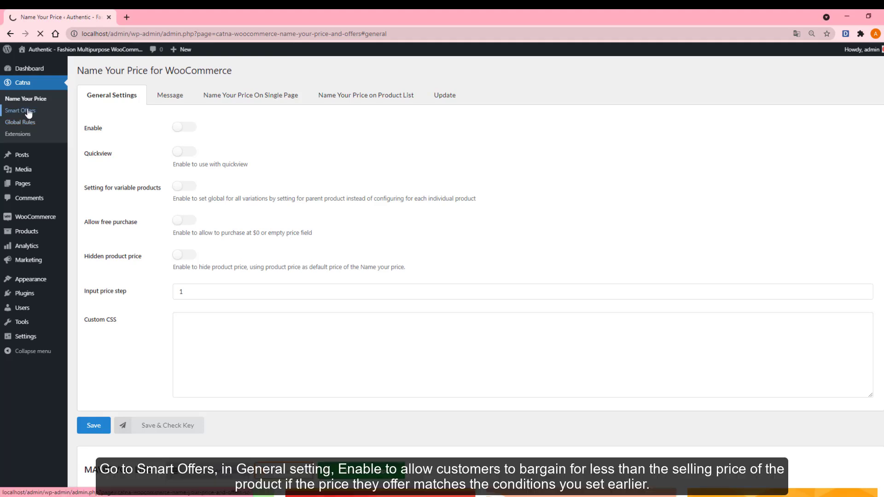
pyautogui.click(187, 129)
pyautogui.click(191, 154)
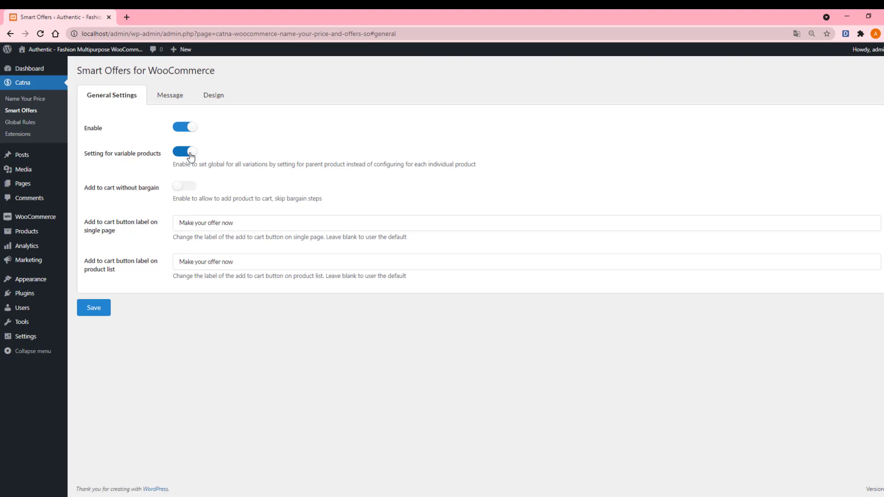
pyautogui.click(260, 222)
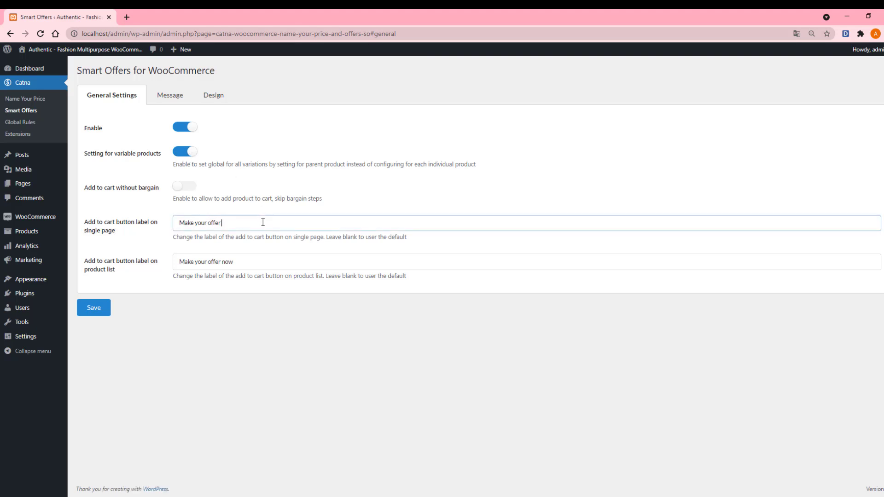
pyautogui.click(265, 264)
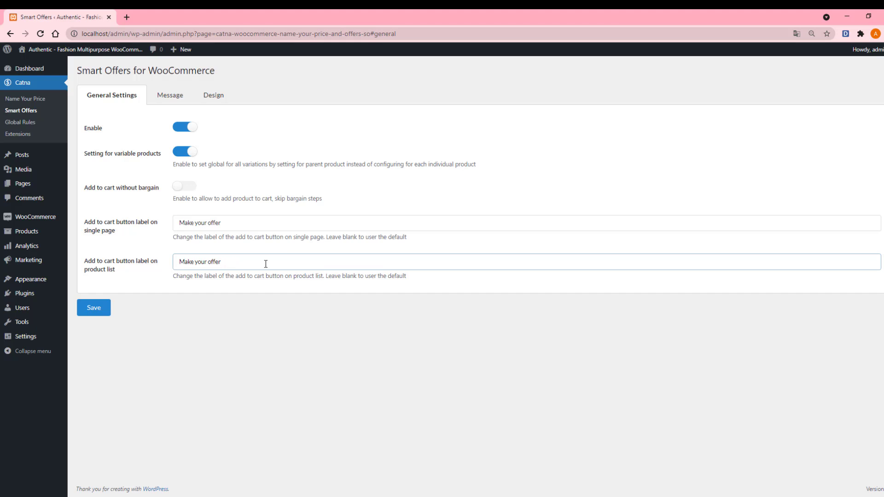
# Remove "this" from the empty suggested price message and set the low one to "Your suggested price is too low compared to the accepted price".
pyautogui.click(166, 99)
pyautogui.click(329, 130)
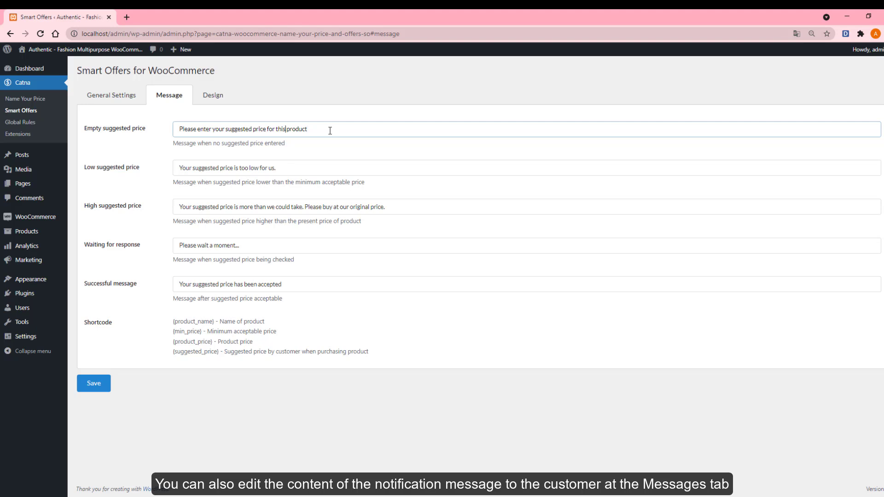
pyautogui.press('BackSpace')
pyautogui.press('BackSpace')
pyautogui.press('BackSpace')
pyautogui.press('BackSpace')
pyautogui.press('BackSpace')
pyautogui.click(315, 167)
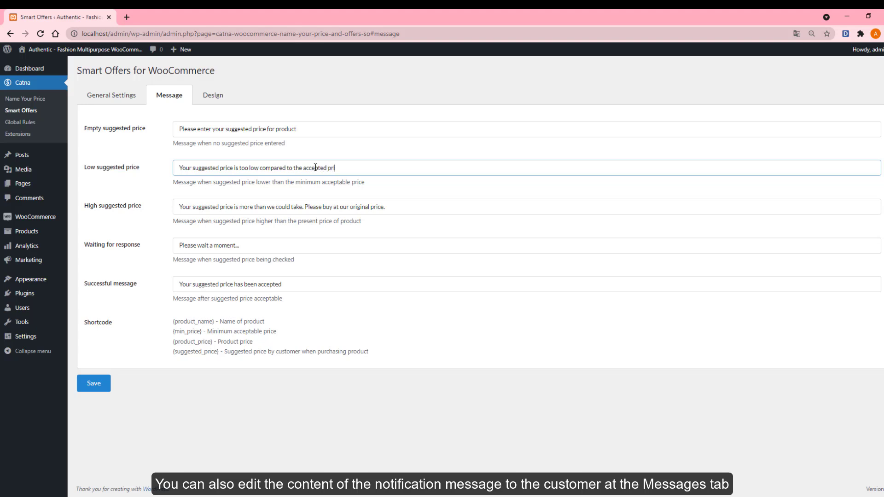
# In the Smart Offers design settings, enable displaying the offer form as a popup and the currency in the input offer style.
pyautogui.click(213, 98)
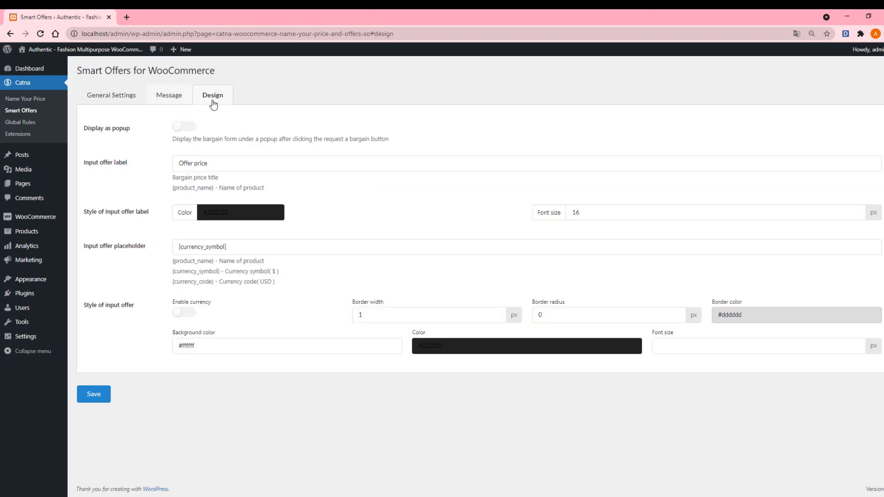
pyautogui.click(189, 130)
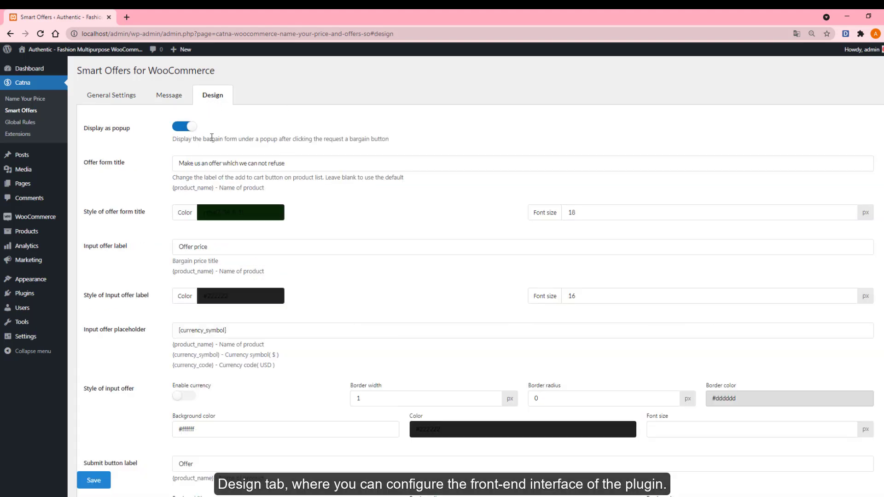
pyautogui.click(183, 395)
pyautogui.click(272, 243)
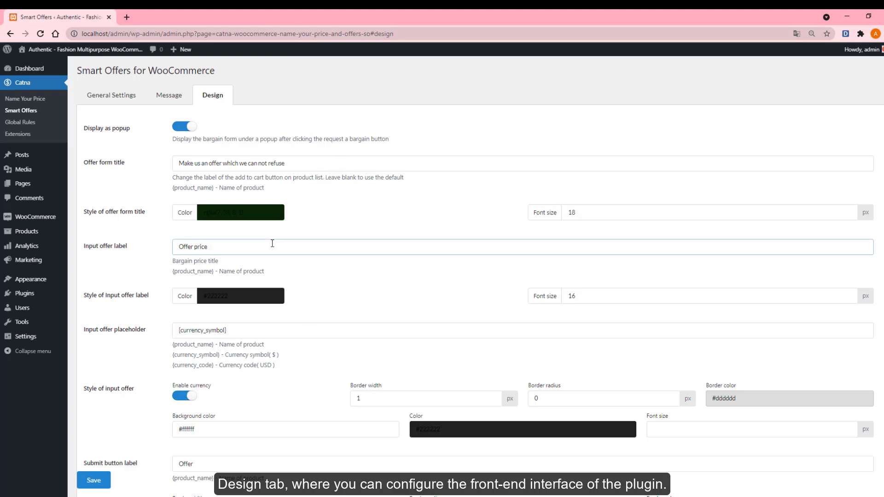
# Replace the input offer placeholder with the copied shortcode line "{product_name} - Name of product" and save the Smart Offers settings.
pyautogui.scroll(-1, 310, 289)
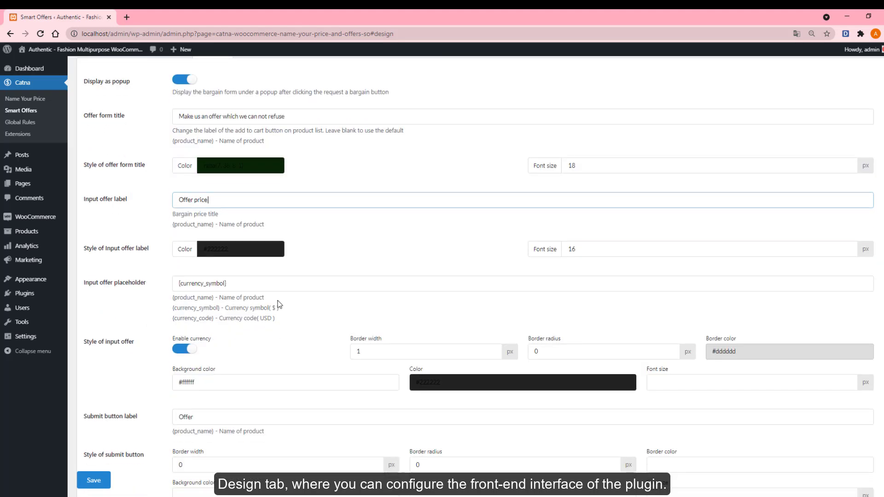
pyautogui.moveTo(266, 298); pyautogui.dragTo(168, 302)
pyautogui.moveTo(282, 302); pyautogui.dragTo(188, 298)
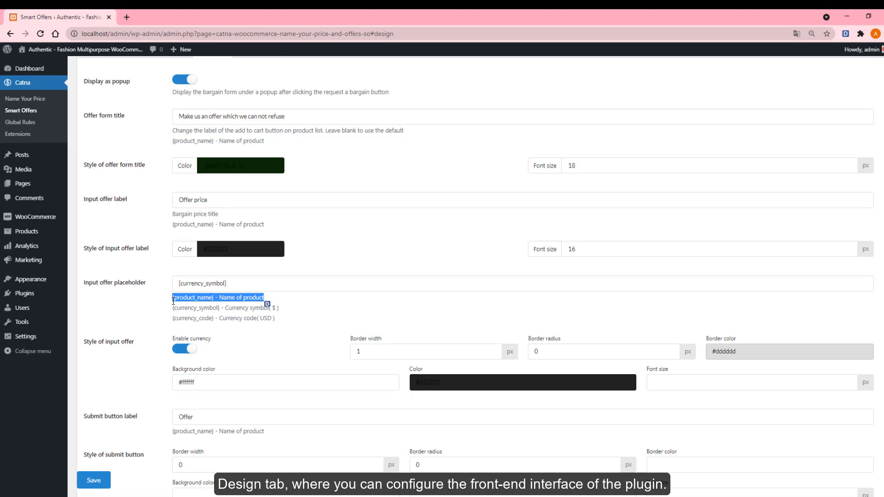
pyautogui.rightClick(184, 298)
pyautogui.click(201, 306)
pyautogui.moveTo(233, 284); pyautogui.dragTo(177, 282)
pyautogui.rightClick(238, 282)
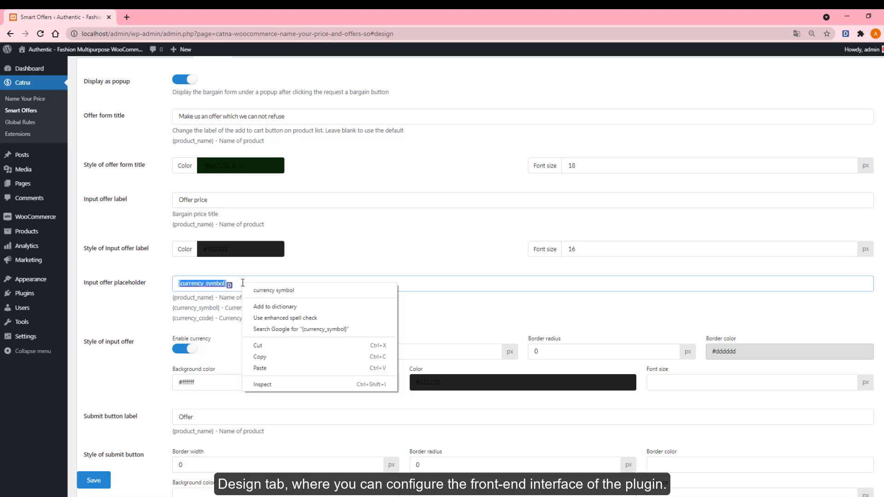
pyautogui.click(252, 363)
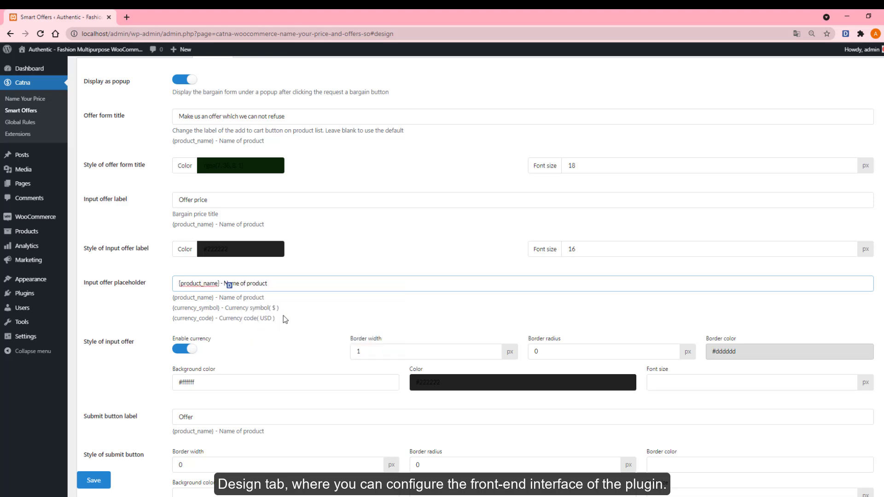
pyautogui.click(276, 341)
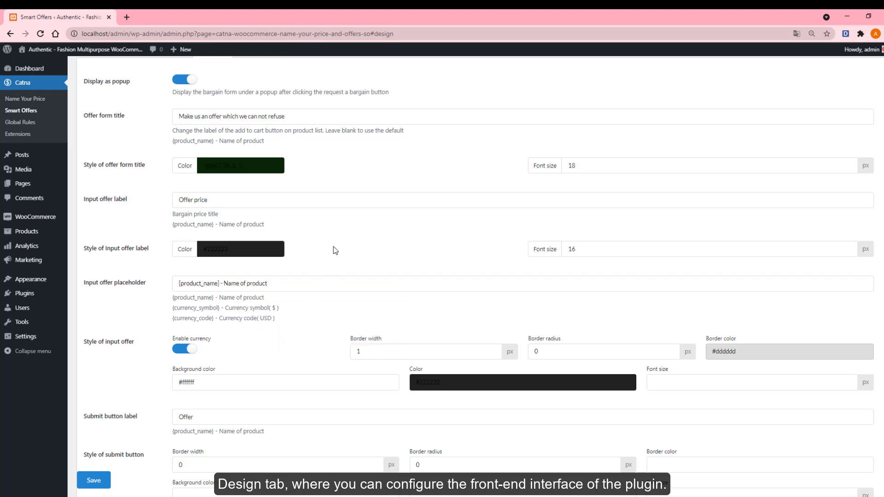
pyautogui.scroll(-2, 333, 258)
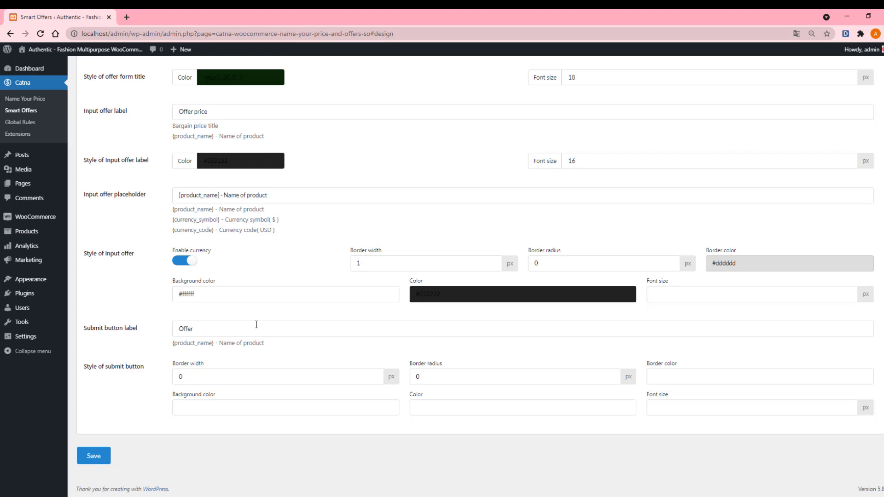
pyautogui.click(94, 458)
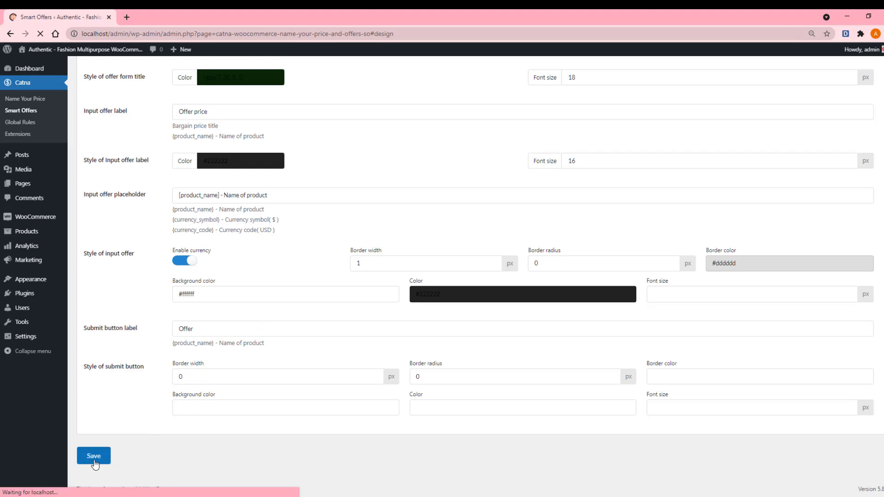
# Open the product Aliquet urnamorbi (SKU LC05) from the store's product list for editing.
pyautogui.moveTo(40, 235)
pyautogui.click(90, 233)
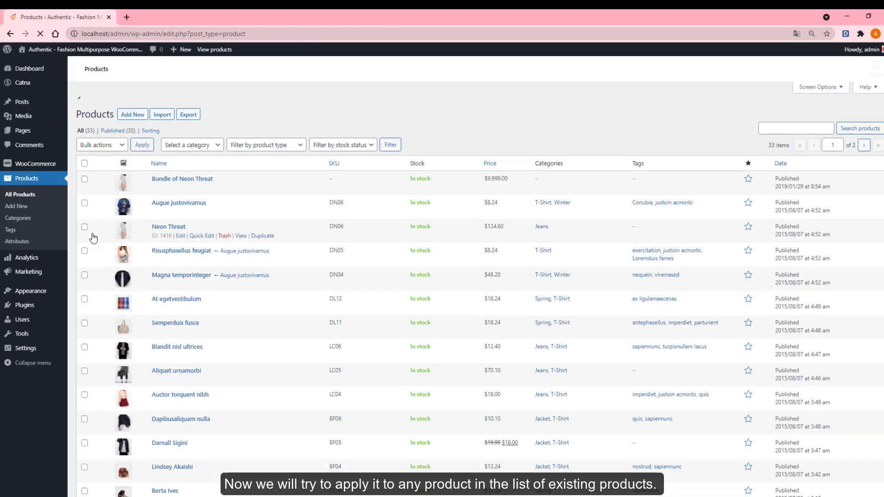
pyautogui.scroll(-2, 95, 308)
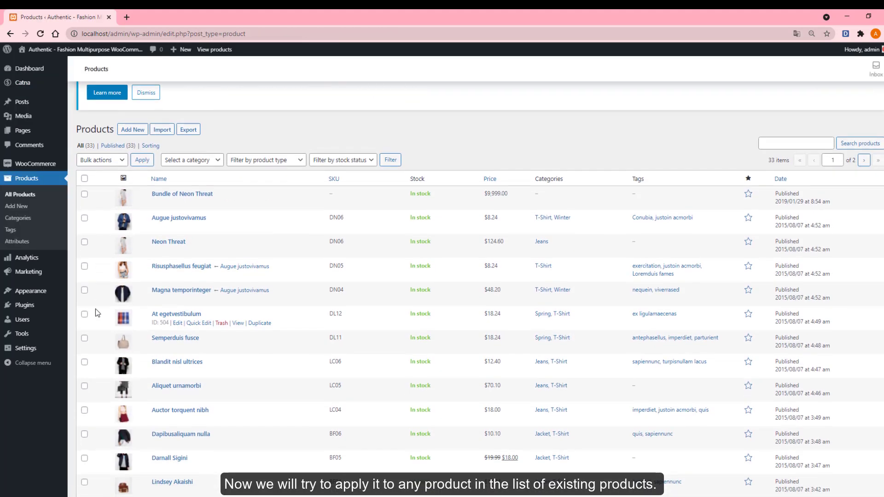
pyautogui.scroll(-2, 179, 366)
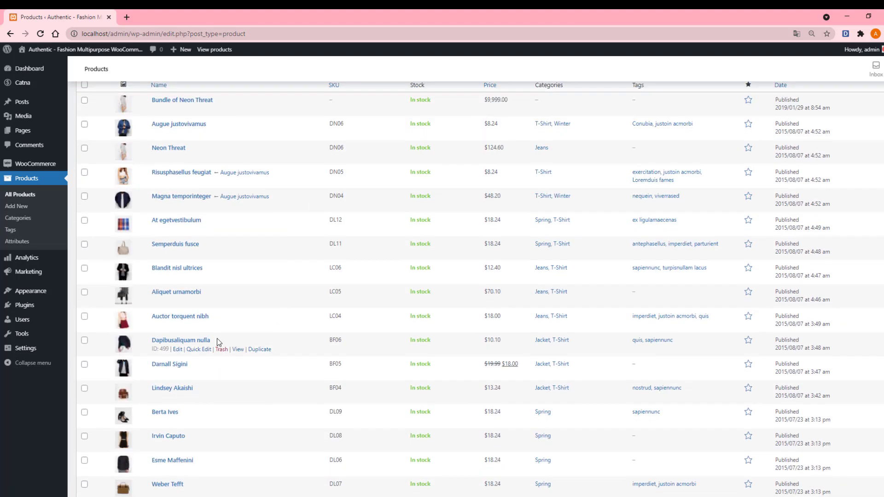
pyautogui.click(177, 302)
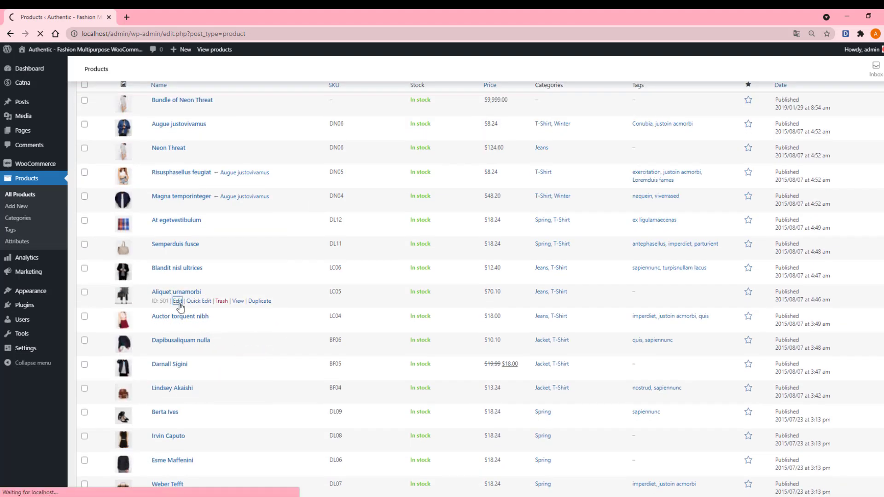
# Set the product's pricing option to Offer for quantities 1 to 10 with a 10 percentage value, and update the product.
pyautogui.scroll(-1, 470, 325)
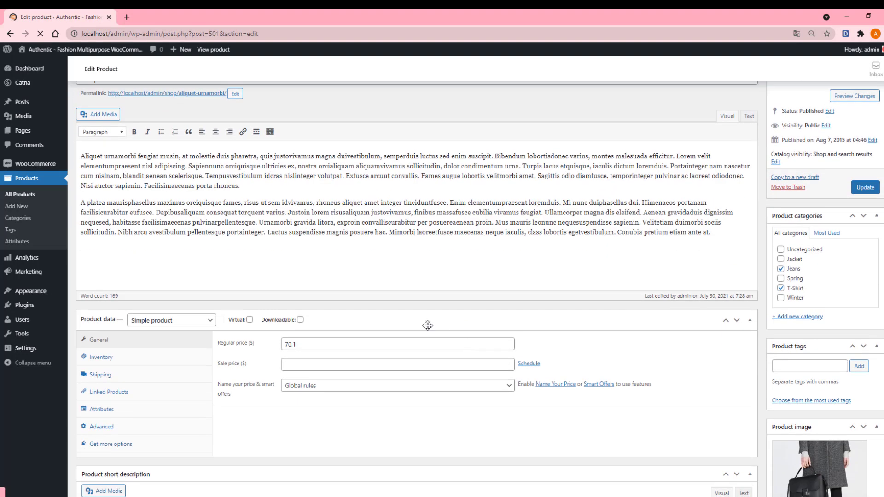
pyautogui.click(379, 390)
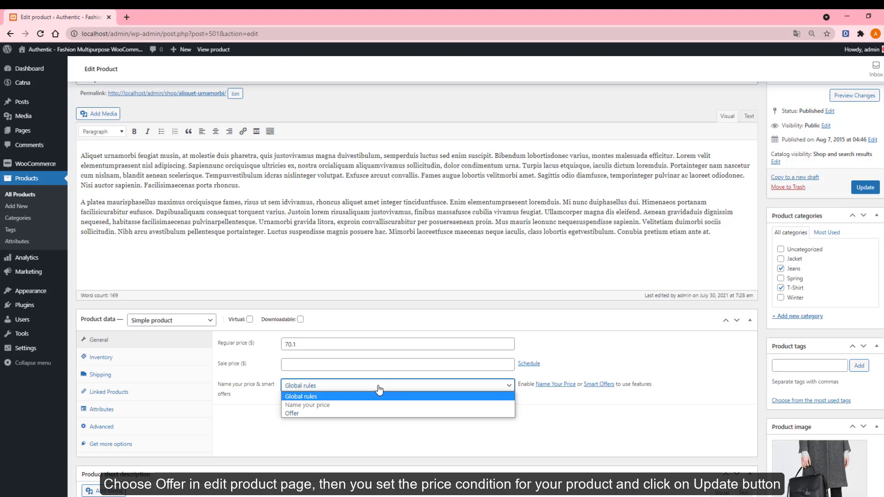
pyautogui.click(361, 413)
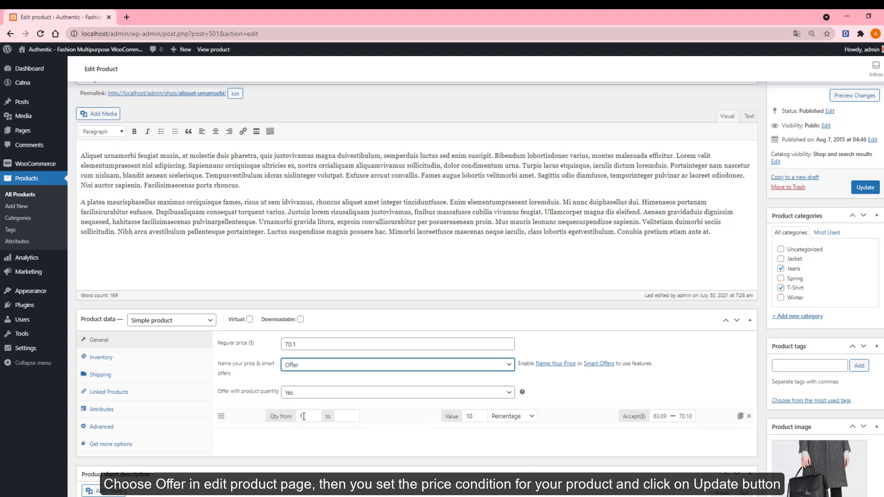
pyautogui.click(302, 416)
pyautogui.click(346, 416)
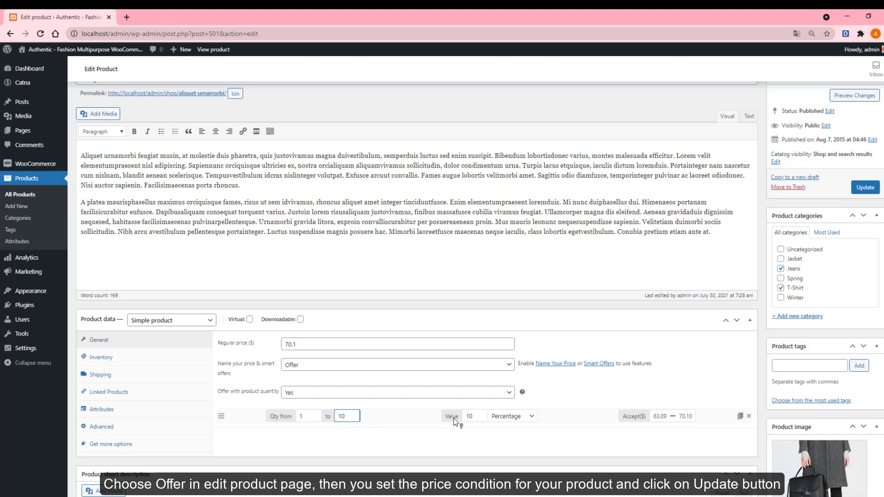
pyautogui.click(509, 418)
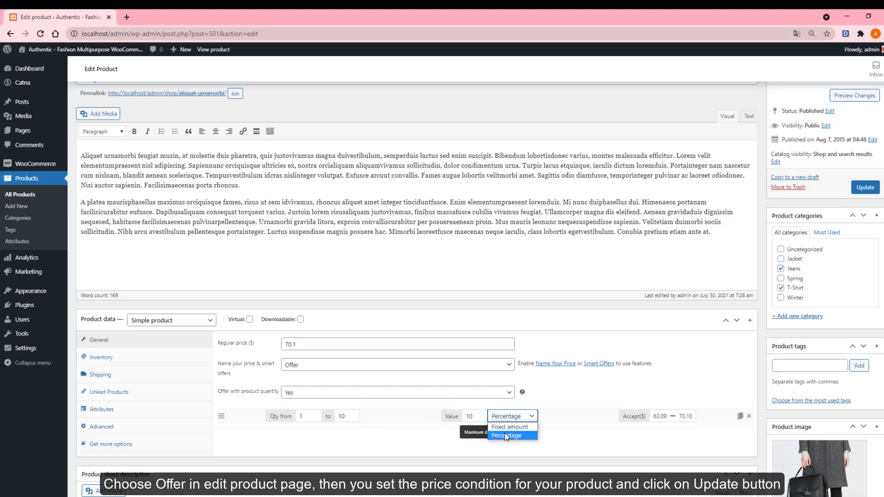
pyautogui.click(505, 435)
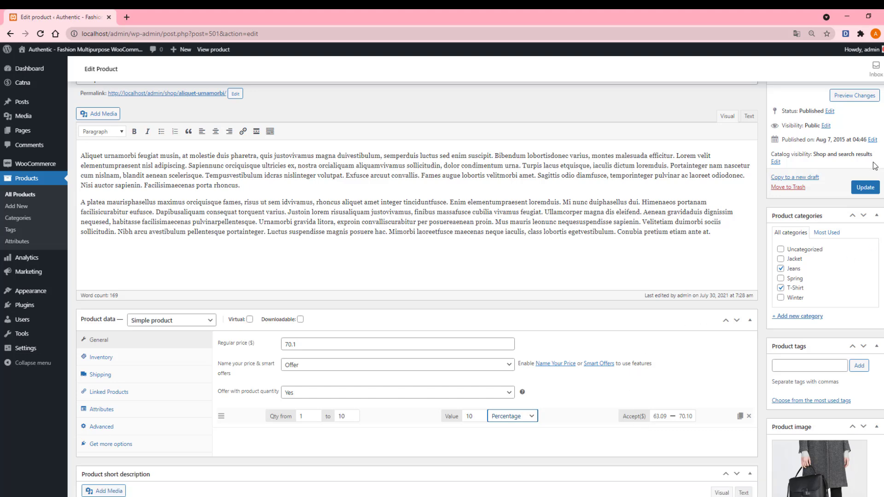
pyautogui.click(863, 189)
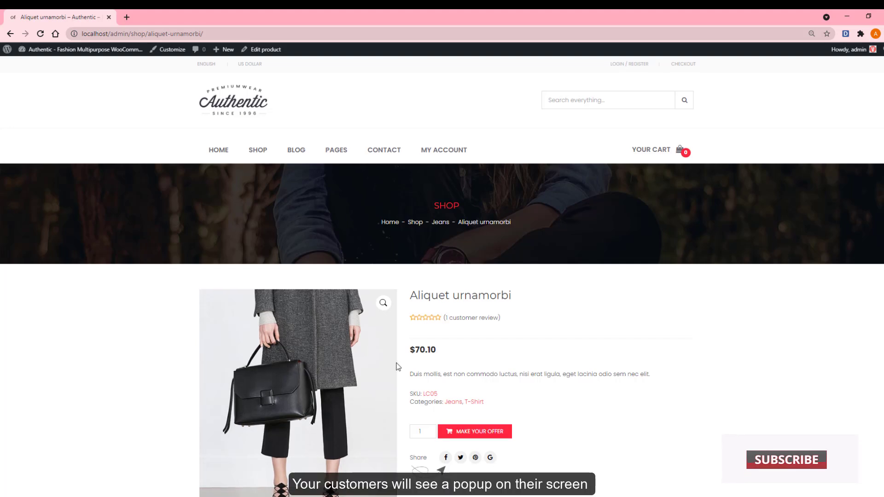
# Make an offer of $65 for one Aliquet urnamorbi from the product page, and view the cart.
pyautogui.scroll(-2, 394, 361)
pyautogui.click(490, 341)
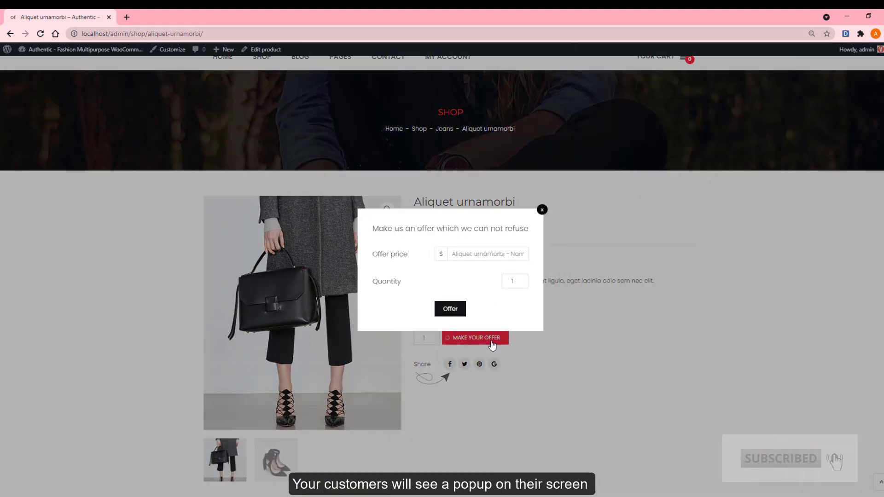
pyautogui.write('65')
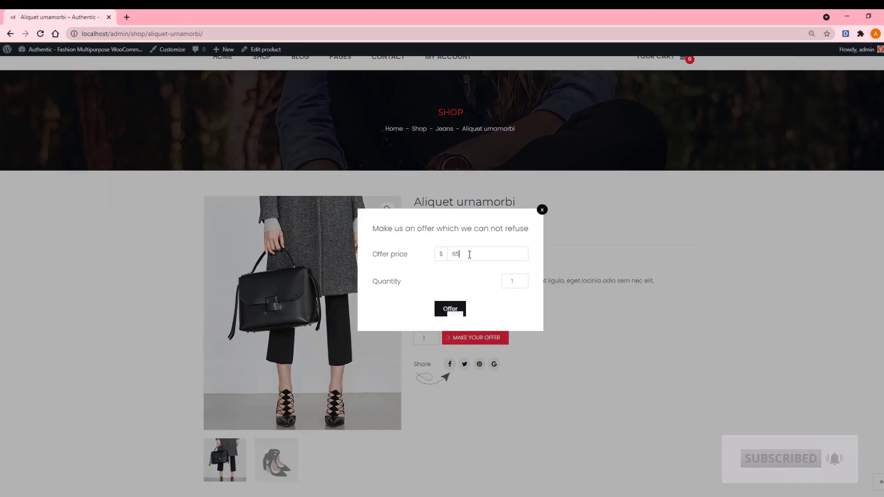
pyautogui.click(451, 309)
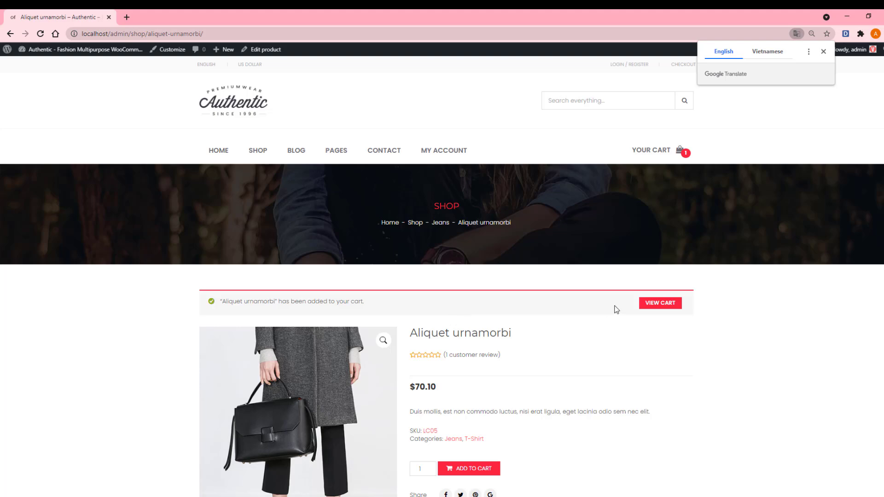
pyautogui.click(653, 307)
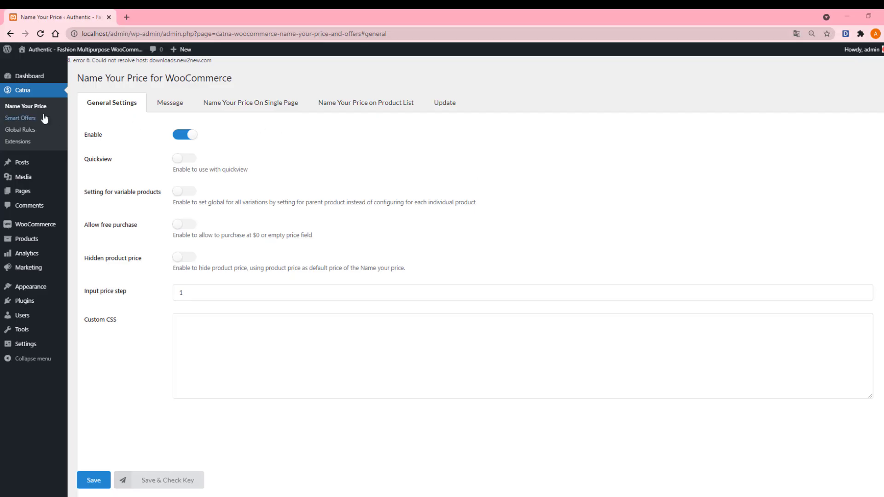
# In Catna's Global Rules, enable the Default rule with type Name your price and set its minimum price to $30.
pyautogui.click(25, 133)
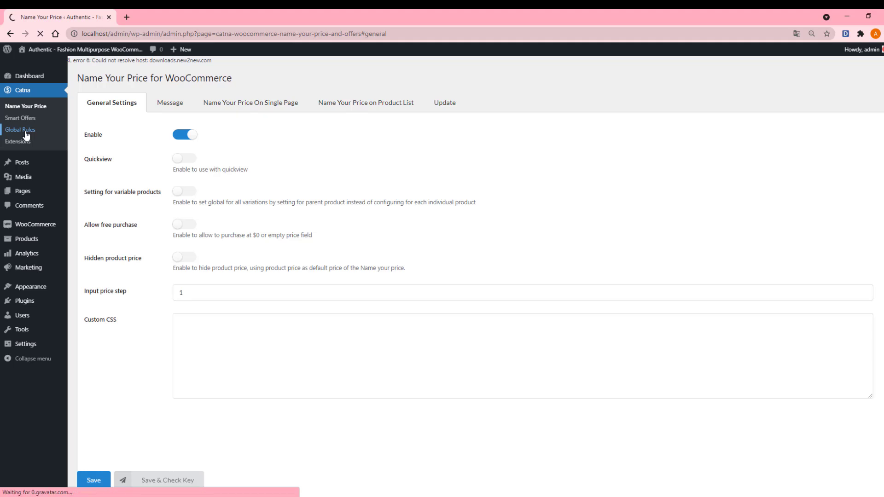
pyautogui.click(115, 133)
pyautogui.click(123, 162)
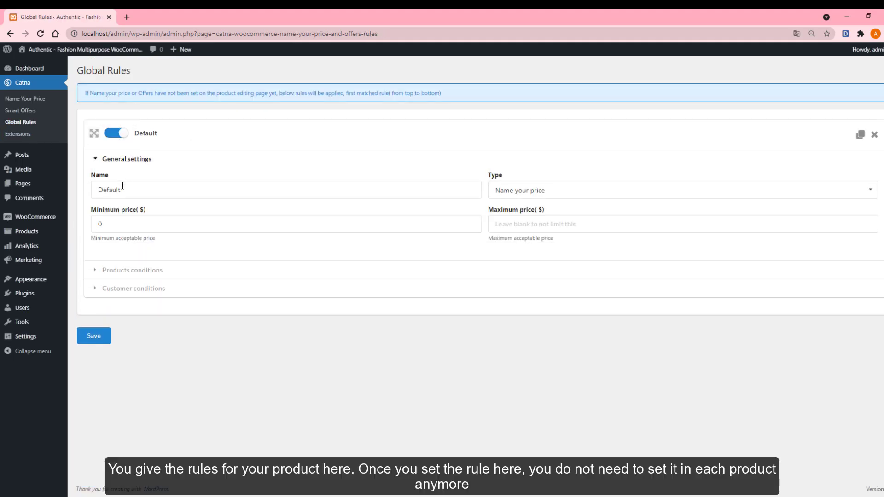
pyautogui.click(527, 192)
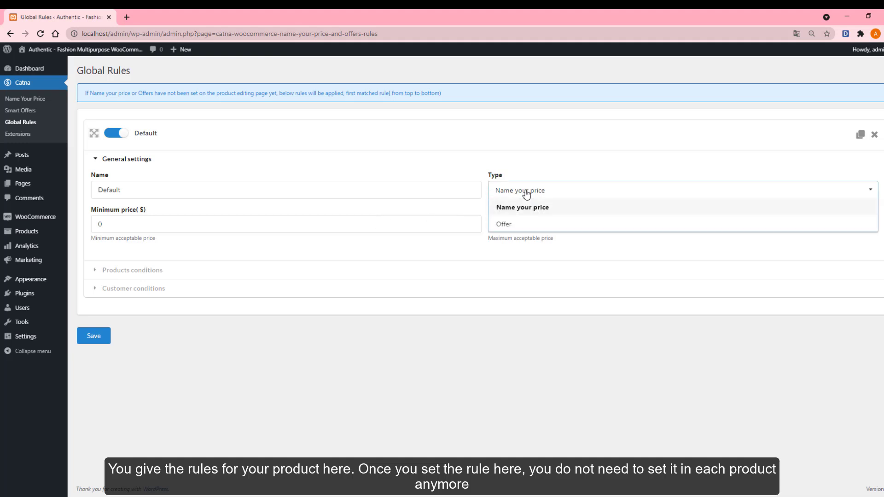
pyautogui.click(526, 208)
pyautogui.doubleClick(347, 223)
pyautogui.write('3')
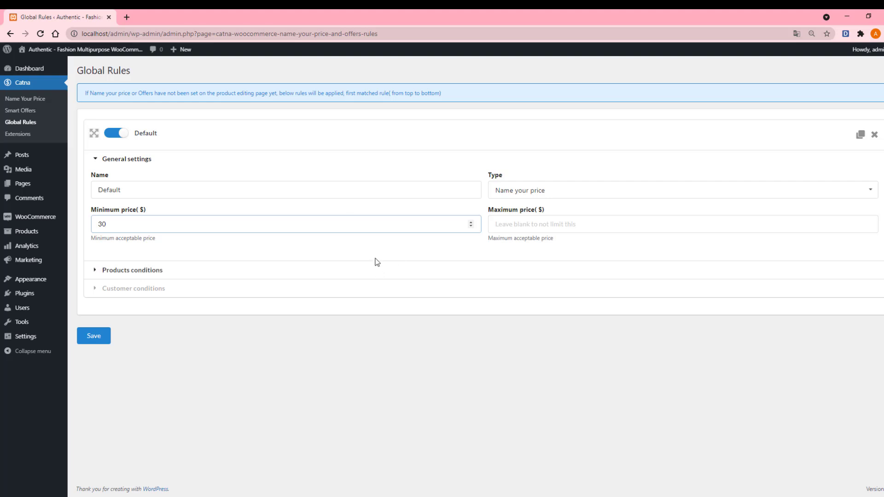
# Set the Default rule's product visibility condition to Shop and search results, Search results only and Shop only.
pyautogui.click(163, 273)
pyautogui.click(159, 294)
pyautogui.click(159, 350)
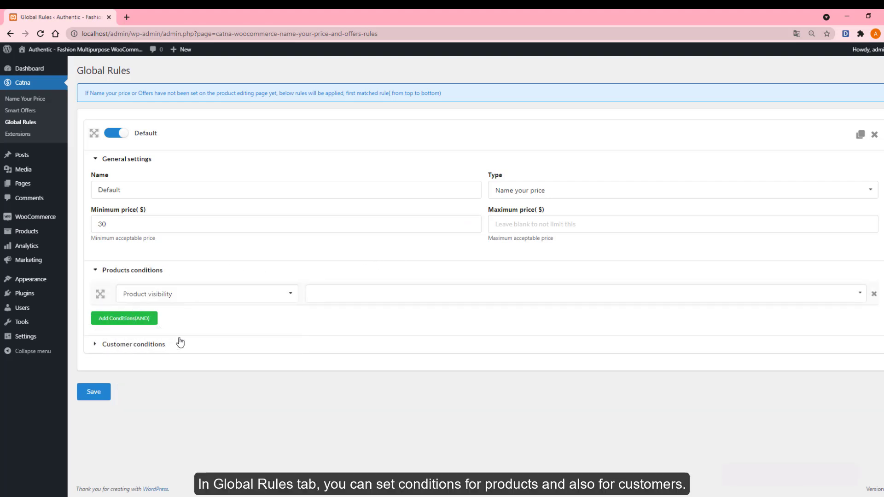
pyautogui.click(336, 296)
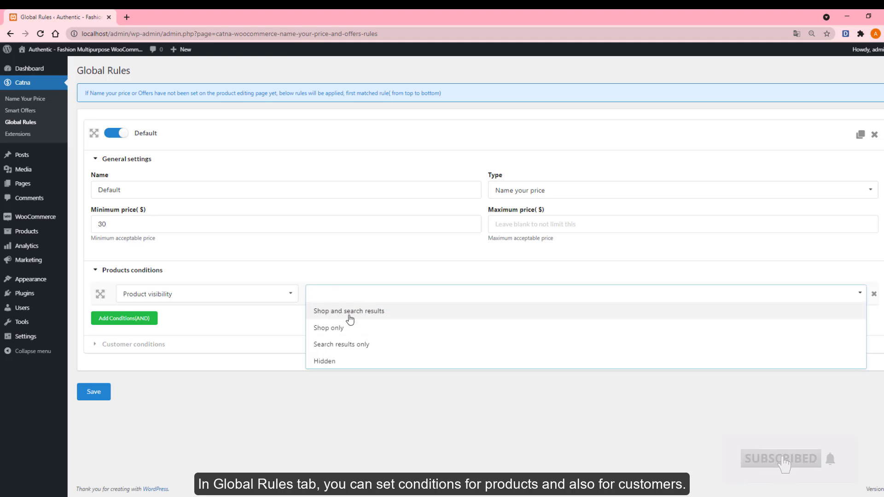
pyautogui.click(376, 312)
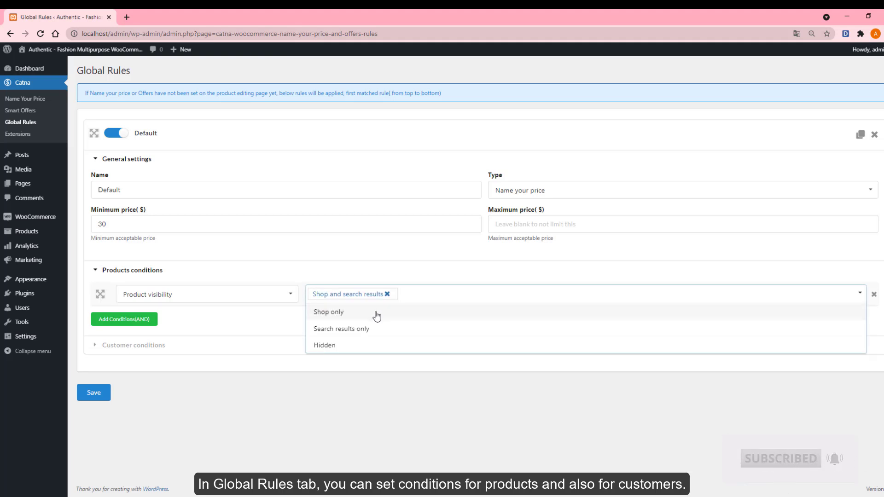
pyautogui.click(367, 329)
pyautogui.click(377, 315)
# Change the Default rule's customer condition to Exclude users, leaving the user name empty.
pyautogui.click(112, 346)
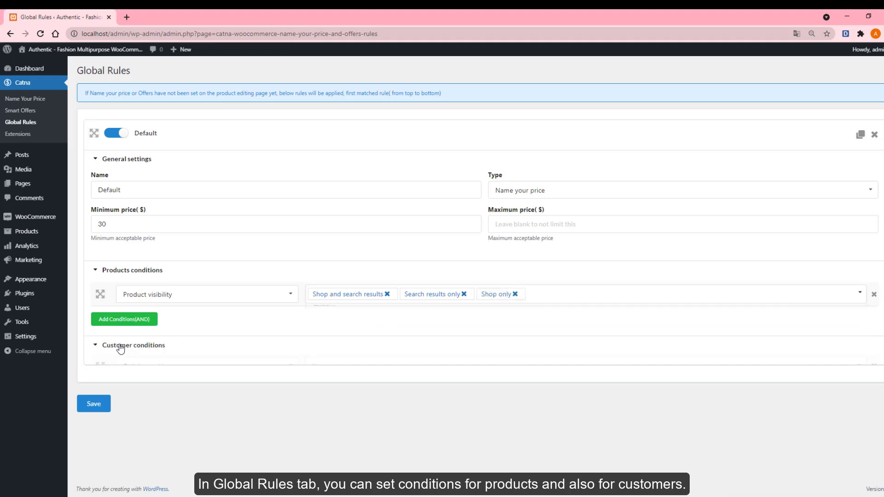
pyautogui.click(182, 375)
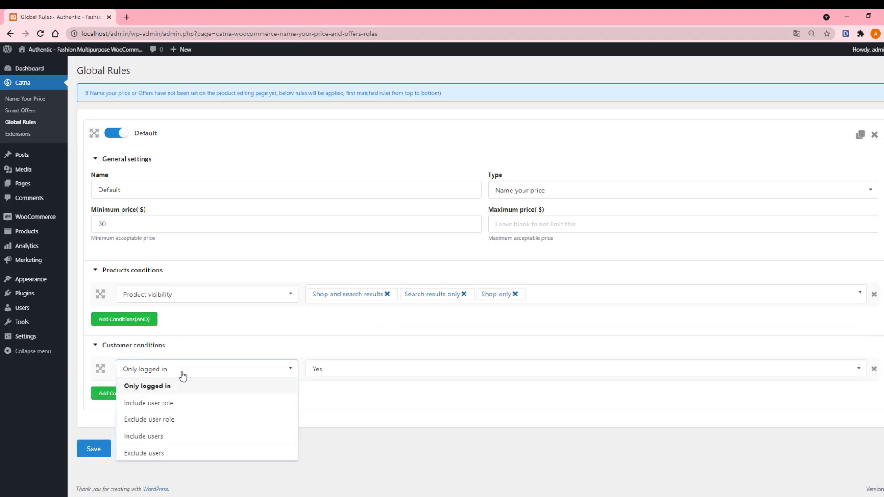
pyautogui.click(169, 453)
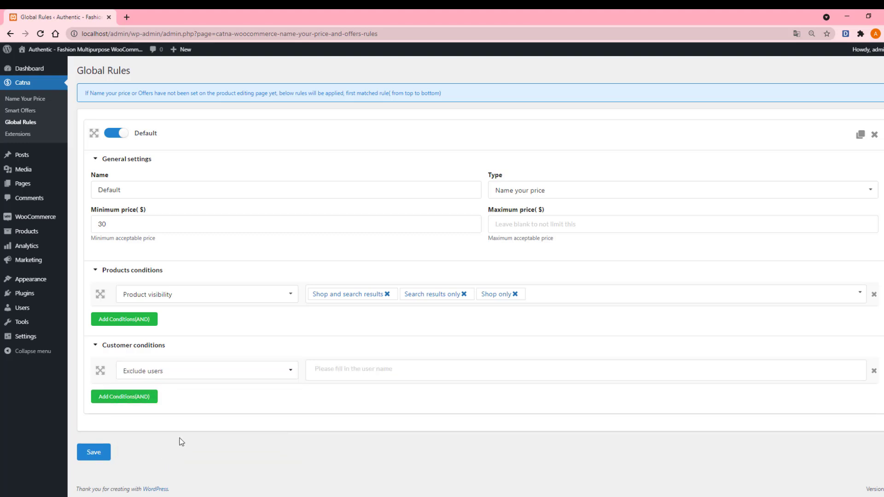
pyautogui.click(348, 374)
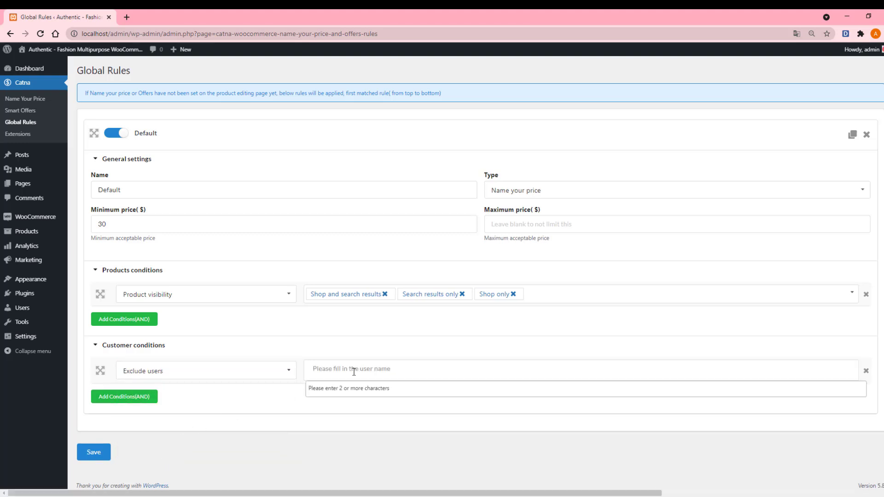
pyautogui.click(287, 397)
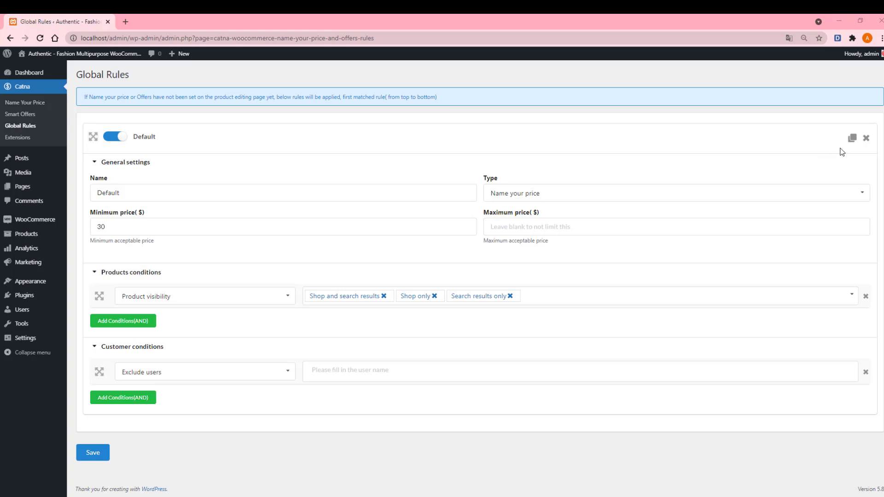
# Duplicate the Default rule and name the copy "Product sale".
pyautogui.click(852, 138)
pyautogui.scroll(-4, 523, 416)
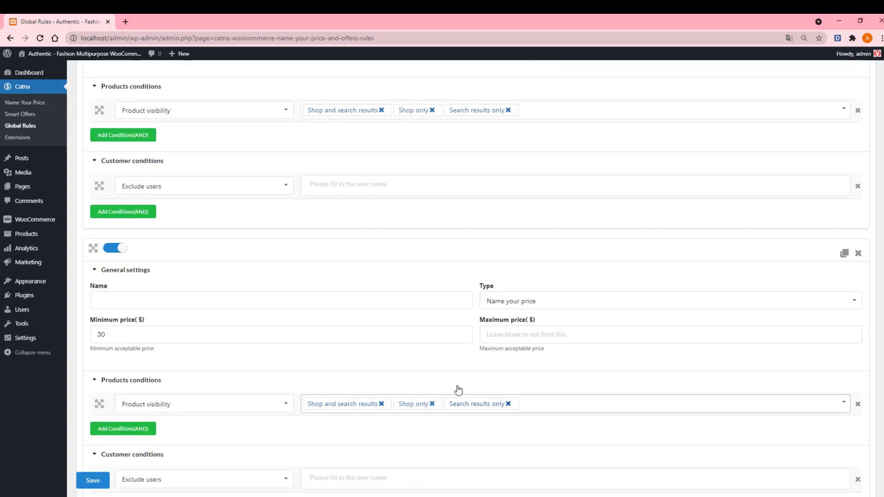
pyautogui.click(308, 299)
pyautogui.write('Product sa')
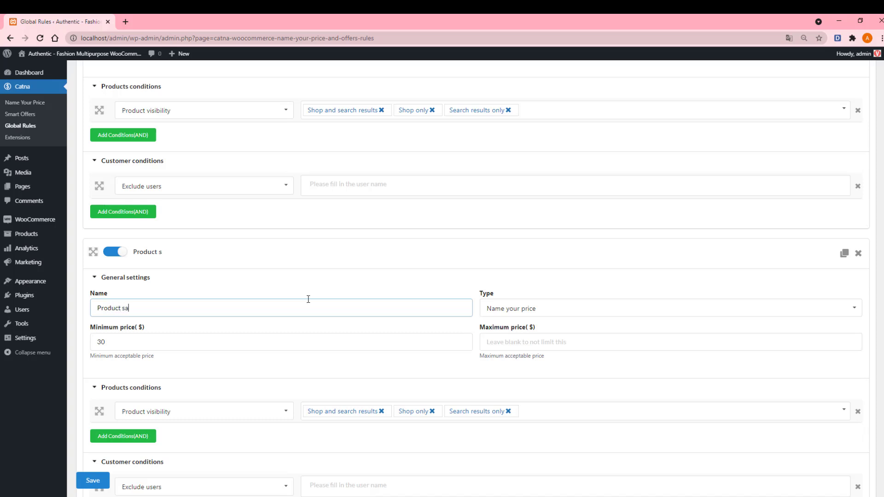
# Set the Product sale rule's type to Offer for quantities 1 to 10 with a maximum discount of 5 percent.
pyautogui.click(507, 308)
pyautogui.click(509, 343)
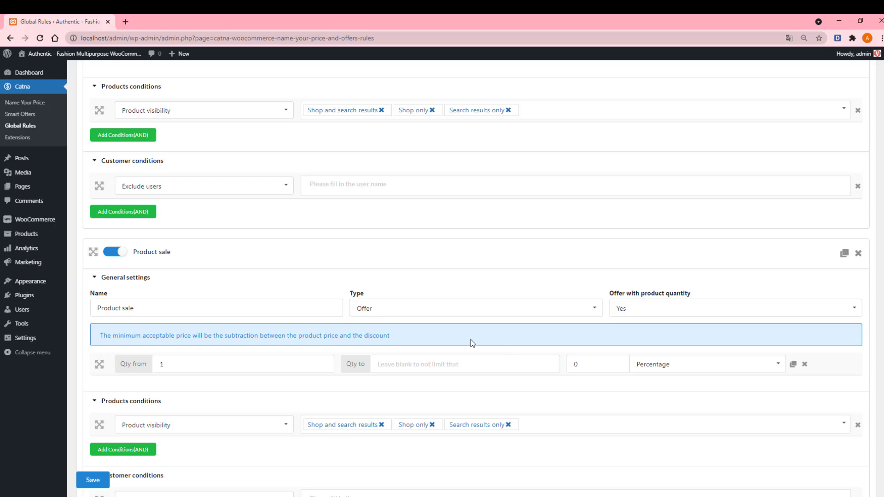
pyautogui.scroll(-1, 481, 343)
pyautogui.click(427, 316)
pyautogui.write('10')
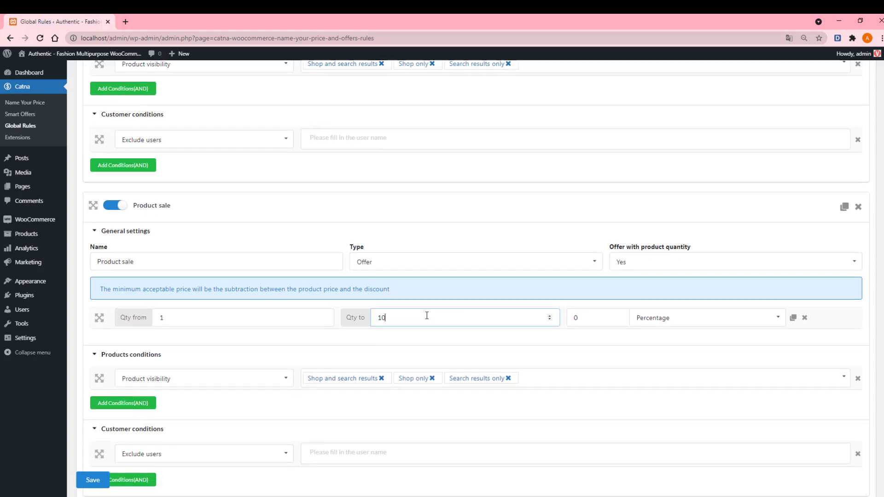
pyautogui.click(586, 315)
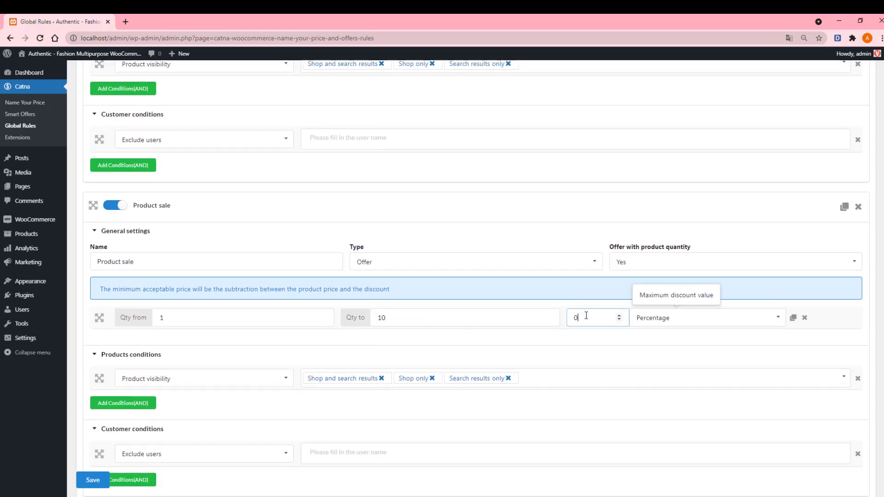
# Change the Product sale rule's product condition to Is featured products and its customer condition to exclude the Customer user role.
pyautogui.click(257, 379)
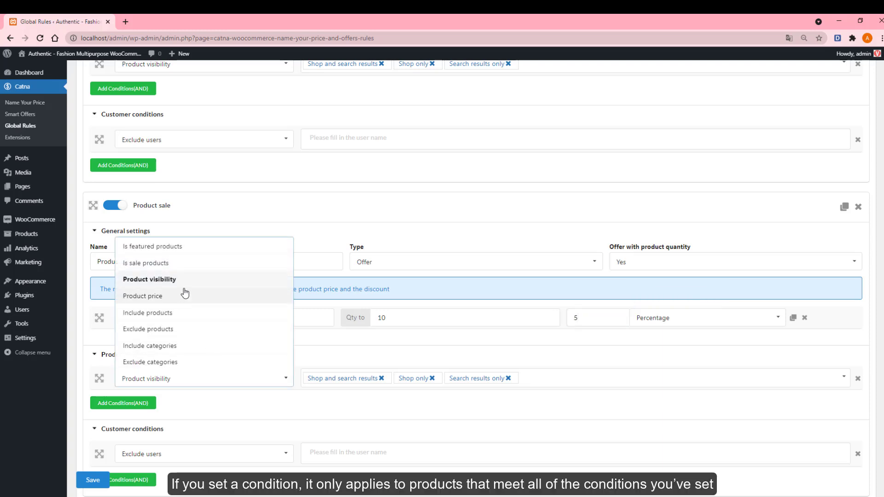
pyautogui.click(198, 248)
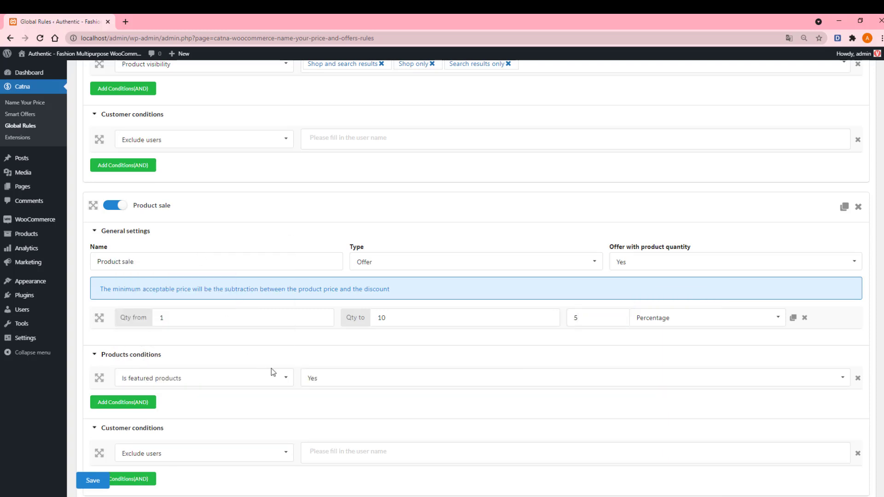
pyautogui.click(185, 455)
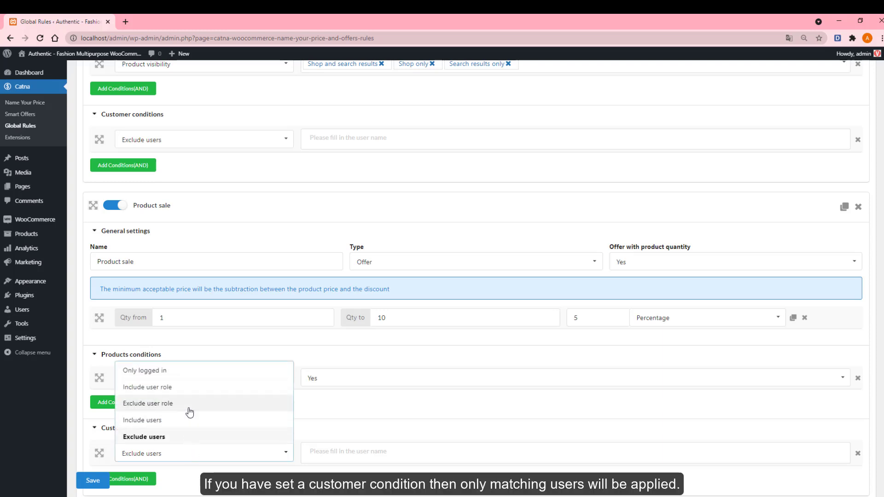
pyautogui.click(190, 404)
pyautogui.click(325, 447)
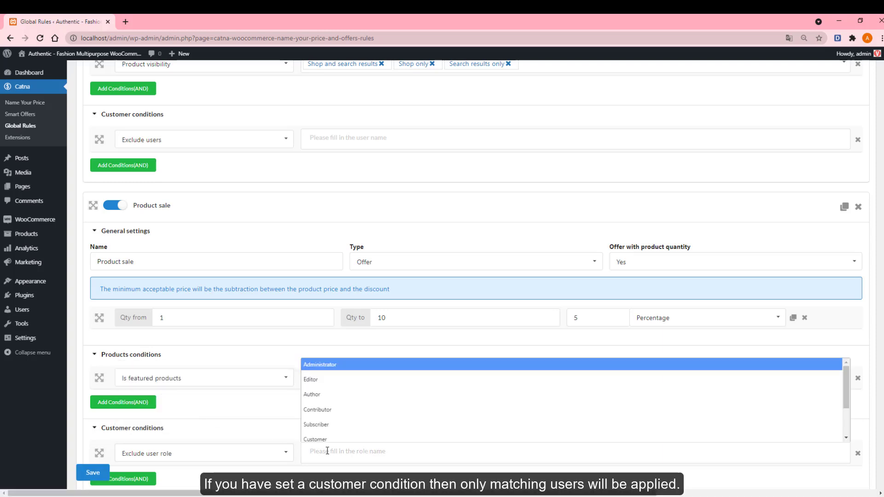
pyautogui.click(338, 439)
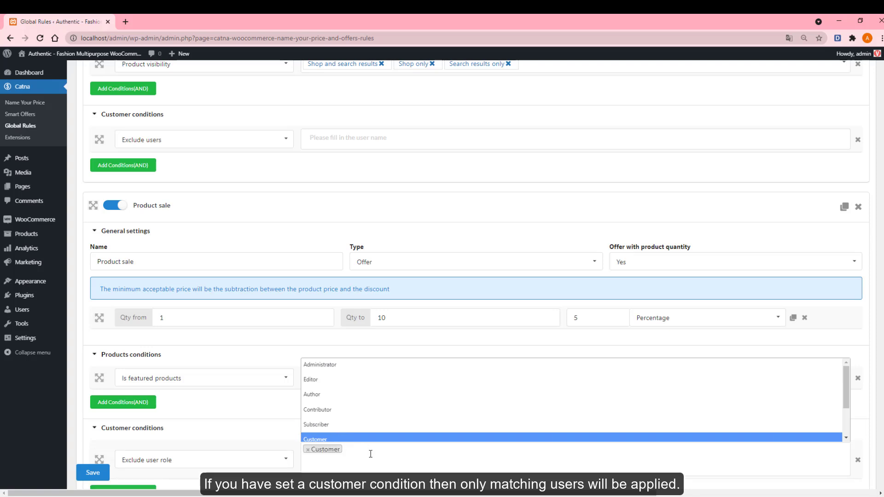
# Choose another user role to exclude in the Product sale rule's customer condition, and save the global rules.
pyautogui.click(319, 462)
pyautogui.scroll(1, 331, 415)
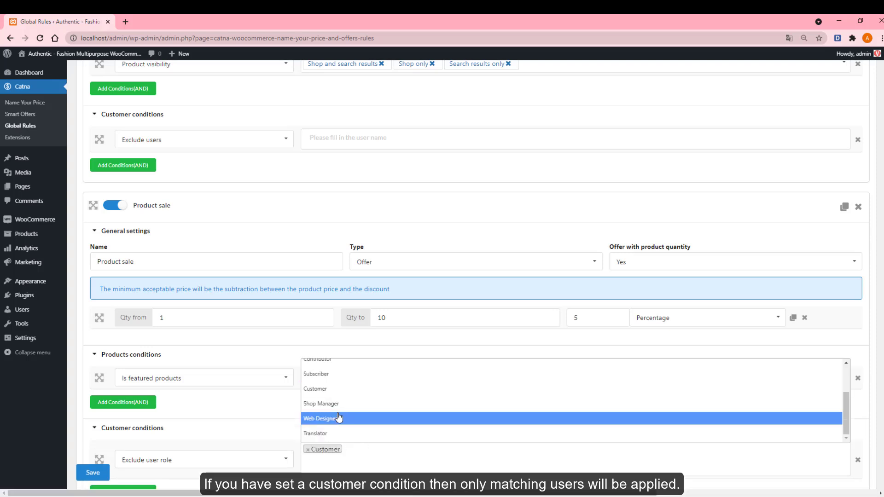
pyautogui.click(349, 377)
pyautogui.scroll(-2, 182, 400)
pyautogui.click(93, 455)
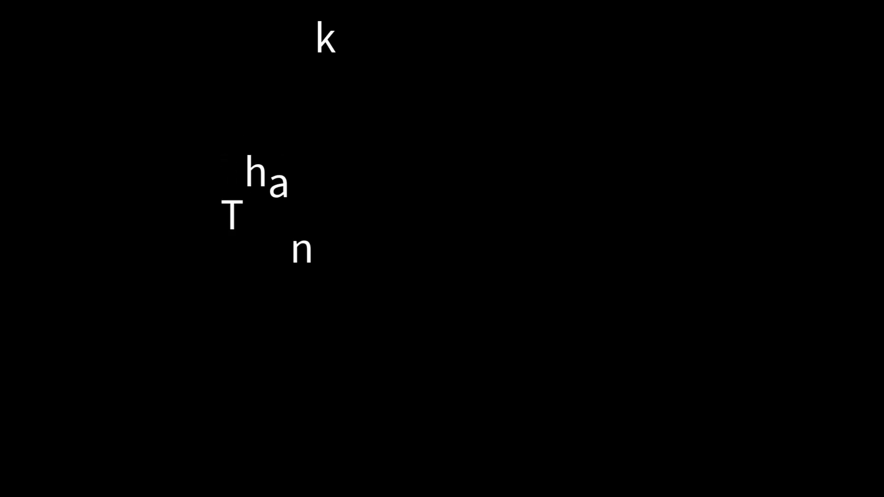